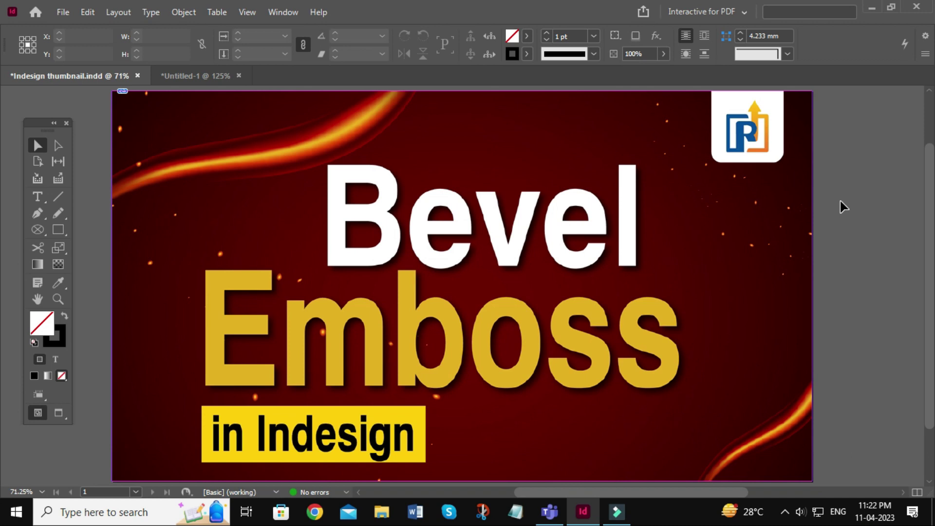
In the Untitled-1 document, draw a circle about 72 mm in diameter with the Ellipse tool
click(195, 76)
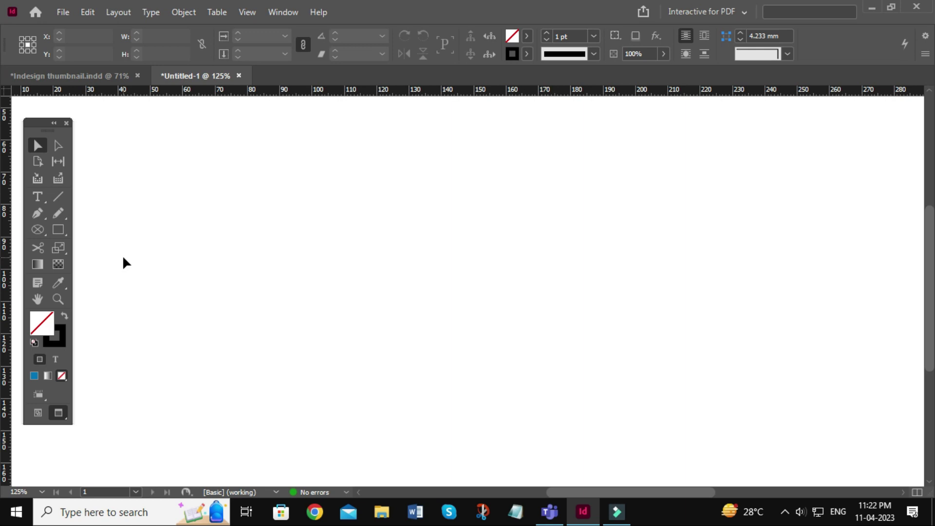
click(63, 232)
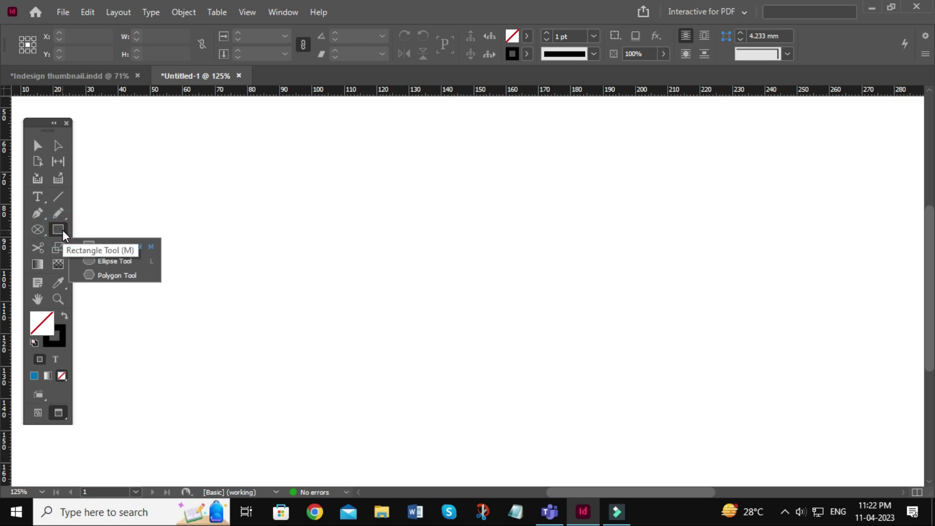
click(104, 259)
drag(249, 173, 481, 405)
click(38, 147)
Remove the circle's stroke and fill it with the yellow swatch C=0 M=0 Y=100 K=0
click(526, 53)
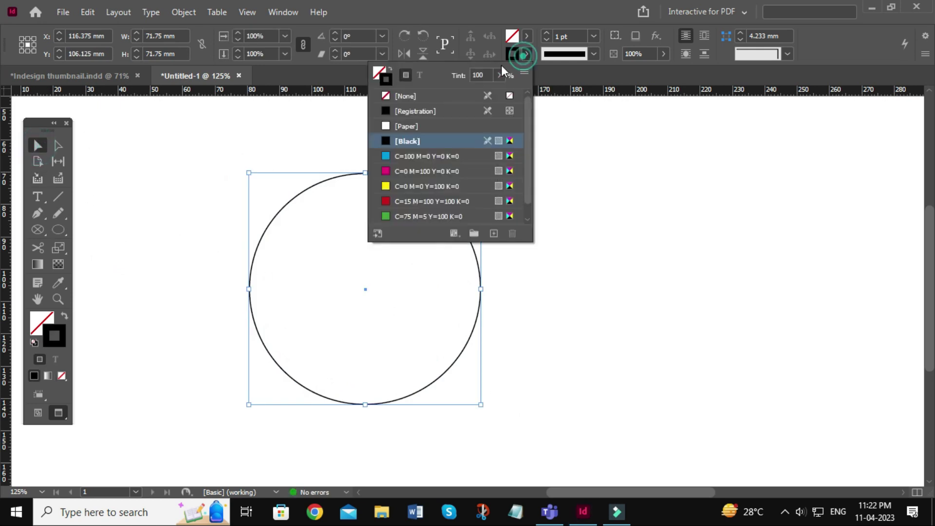
click(385, 96)
click(526, 35)
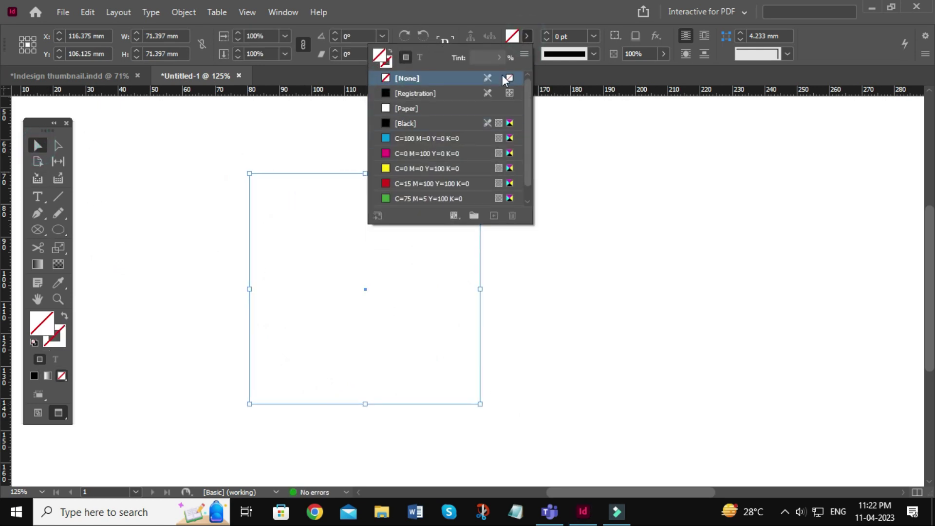
click(399, 168)
click(392, 297)
Change the circle's fill to orange by setting magenta to 40% in the Colour Picker
double_click(42, 323)
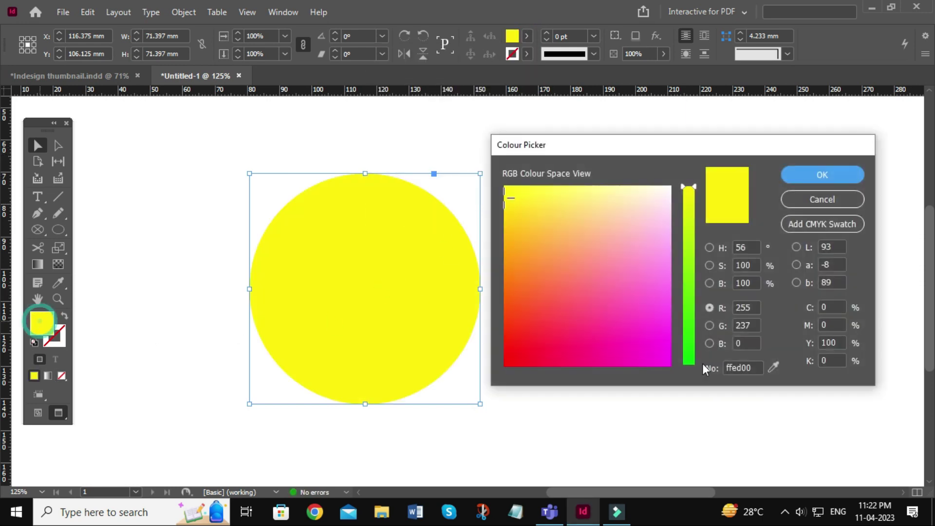
click(836, 325)
double_click(838, 321)
text(40)
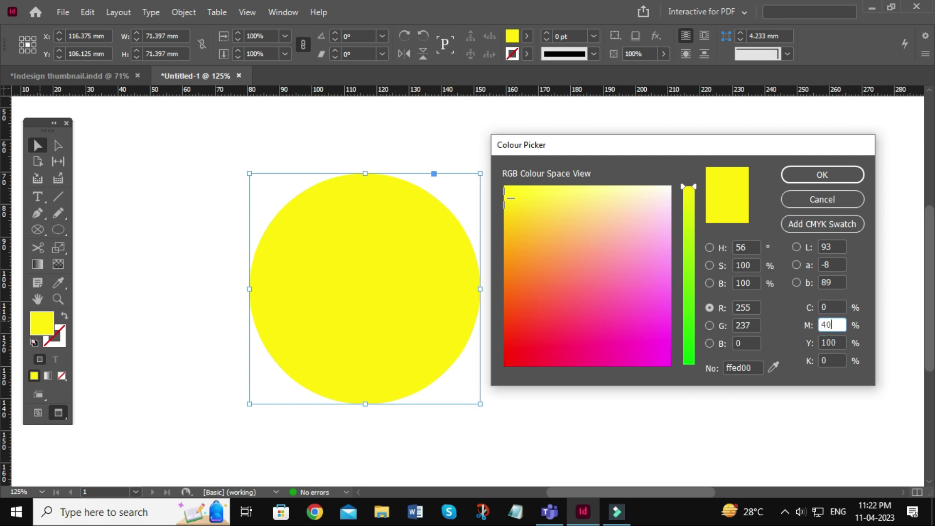
key(Return)
Enlarge the circle proportionally to about 108 mm in diameter and reposition it on the page
drag(480, 404, 555, 366)
drag(555, 175, 598, 131)
drag(486, 266, 466, 254)
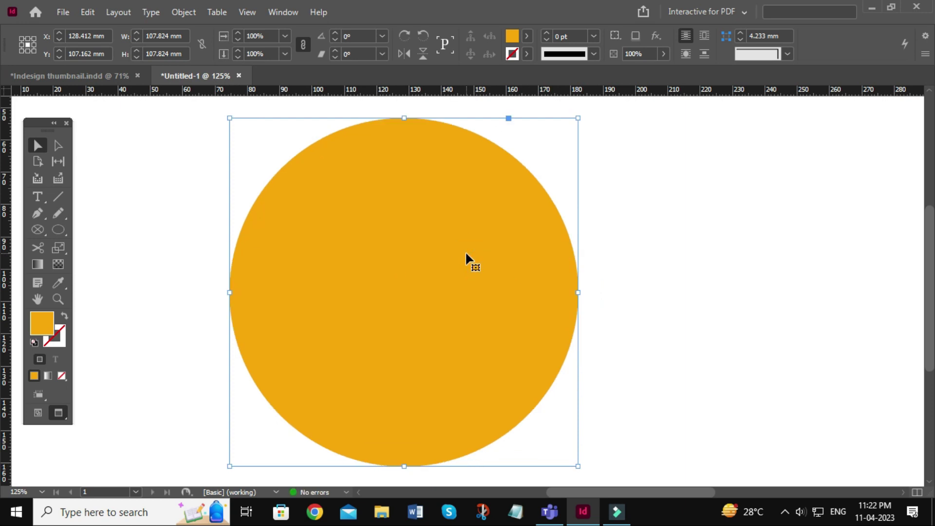
click(731, 293)
click(532, 290)
click(661, 45)
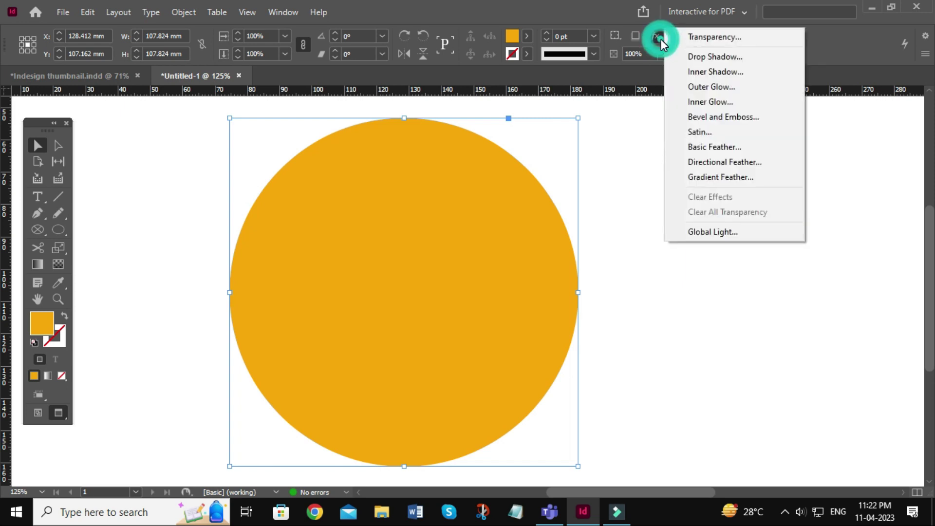
click(725, 120)
drag(598, 96, 656, 123)
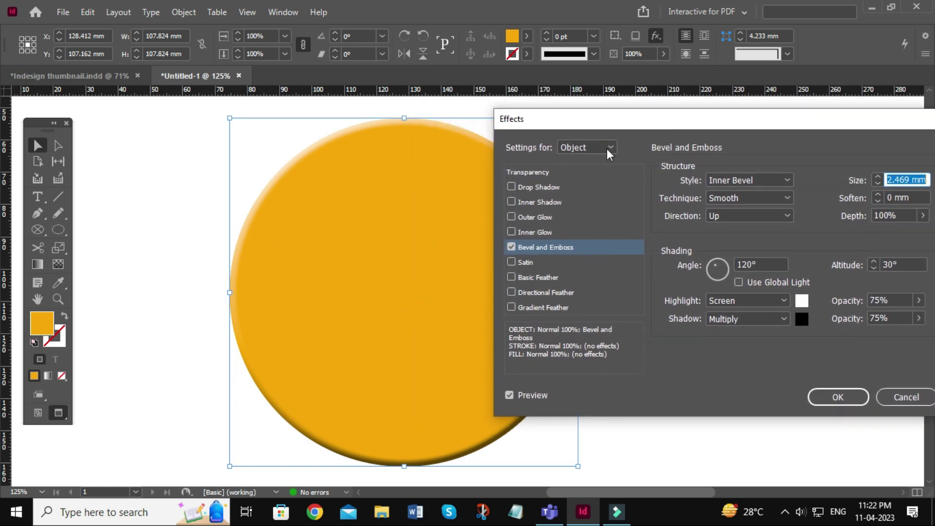
drag(600, 119, 641, 116)
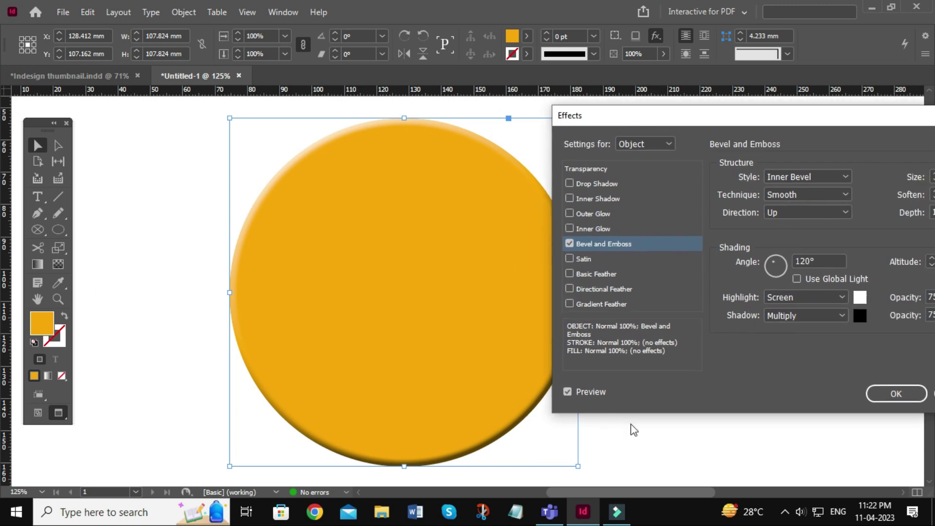
drag(848, 129, 609, 119)
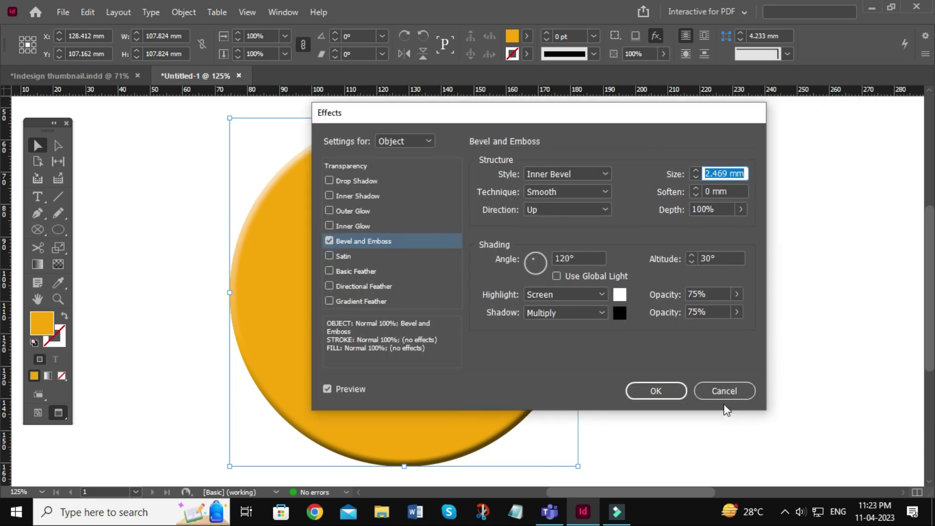
click(723, 390)
Turn on the Bevel and Emboss effect for the orange circle, keeping its preview unobstructed by the Effects dialog
drag(738, 366, 605, 373)
click(328, 334)
click(653, 36)
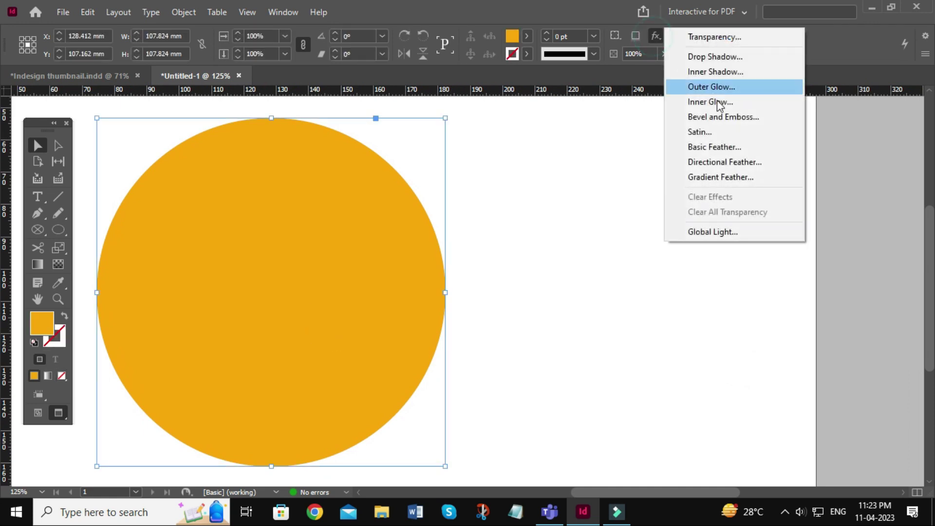
click(706, 117)
drag(509, 124, 671, 143)
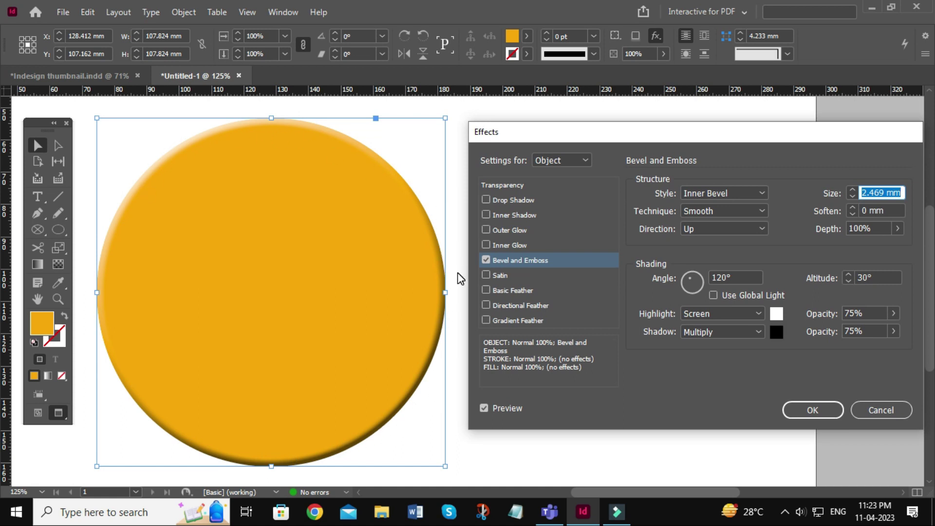
drag(721, 138, 713, 133)
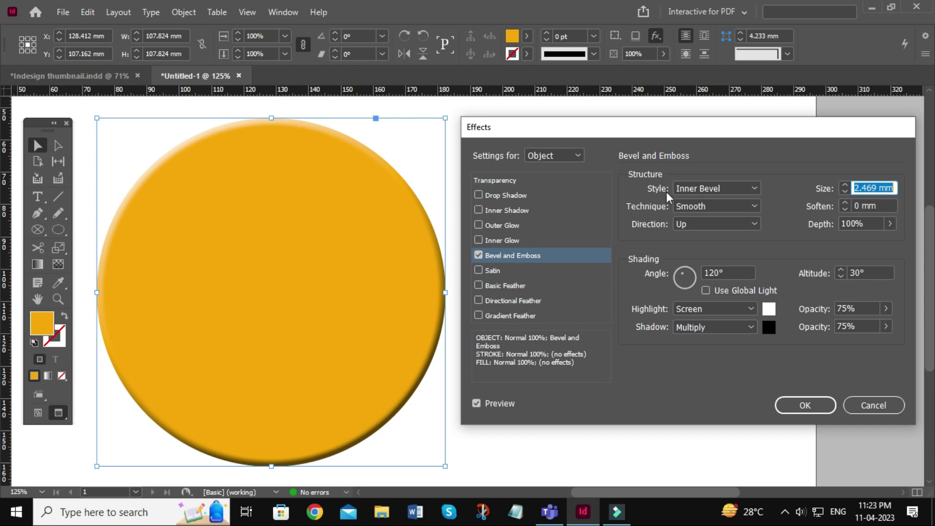
Try the Outer Bevel style on the circle and return the style to Inner Bevel
click(756, 186)
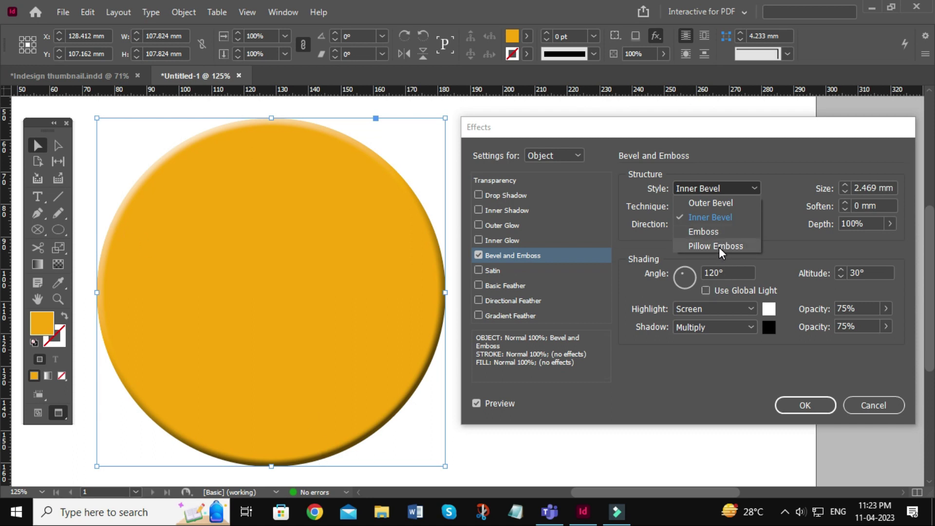
click(707, 203)
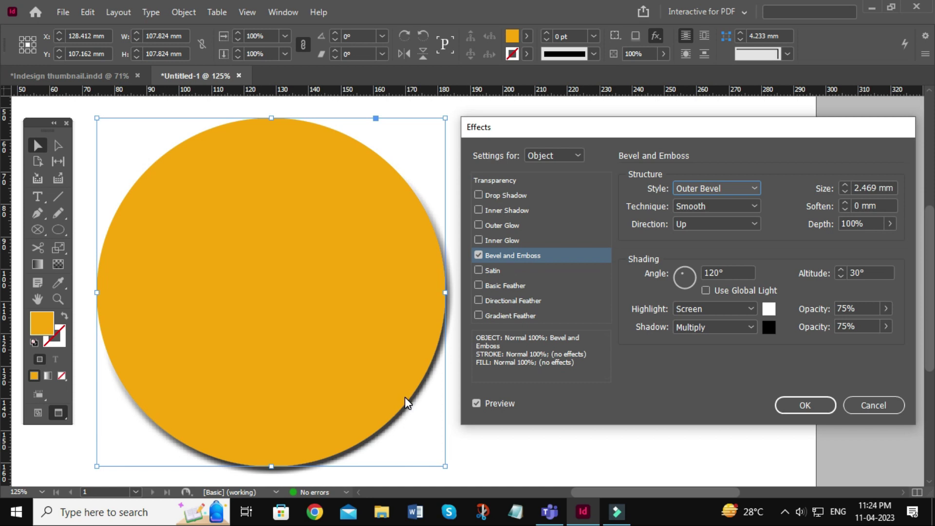
click(744, 184)
click(709, 217)
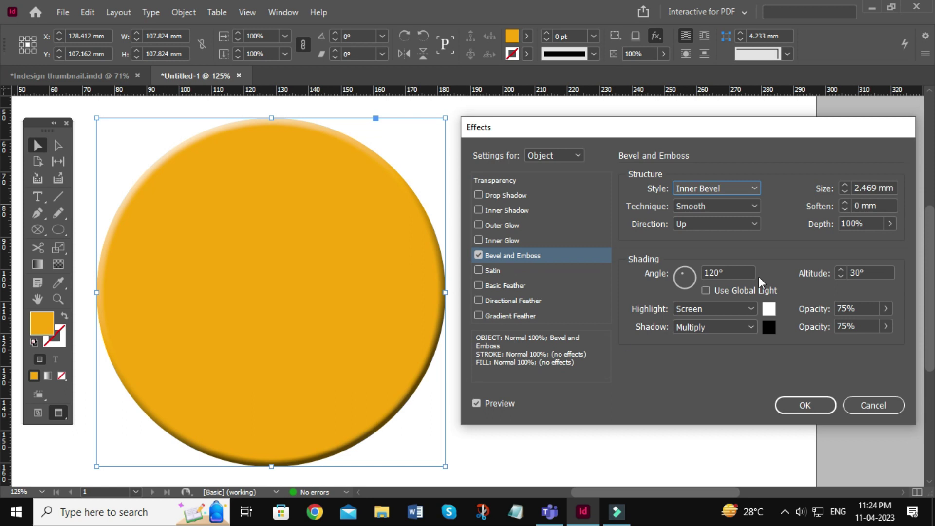
Try bevel sizes up to 11 mm on the circle and settle on a size of 4 mm
click(846, 185)
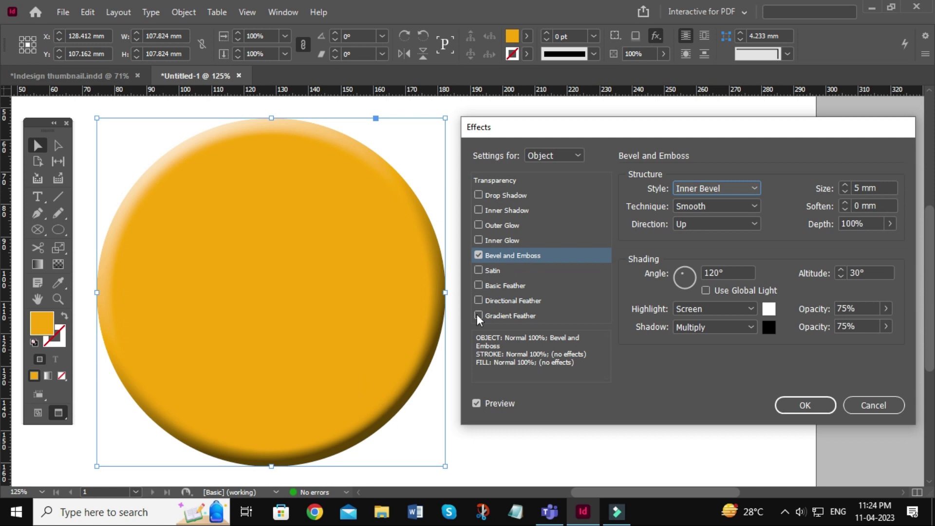
click(844, 185)
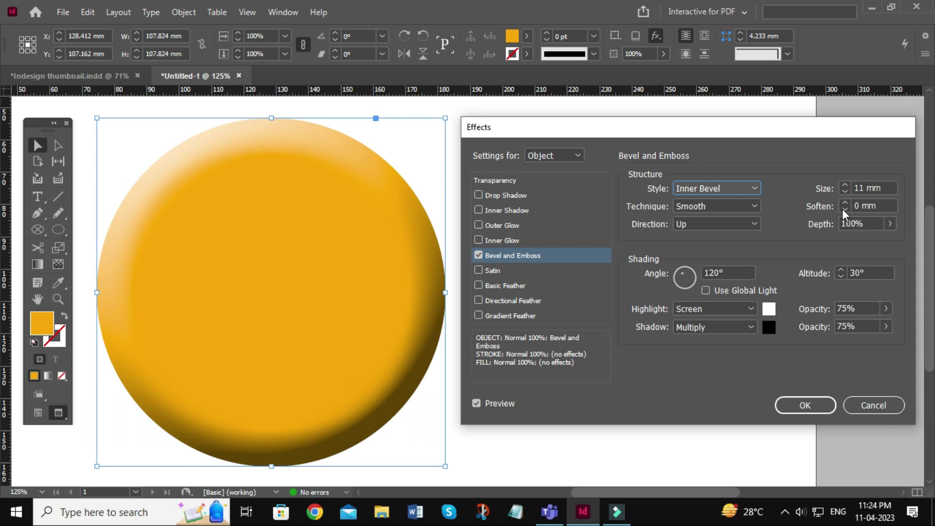
click(846, 189)
click(846, 189)
click(846, 189)
click(845, 189)
click(846, 189)
click(846, 189)
click(847, 190)
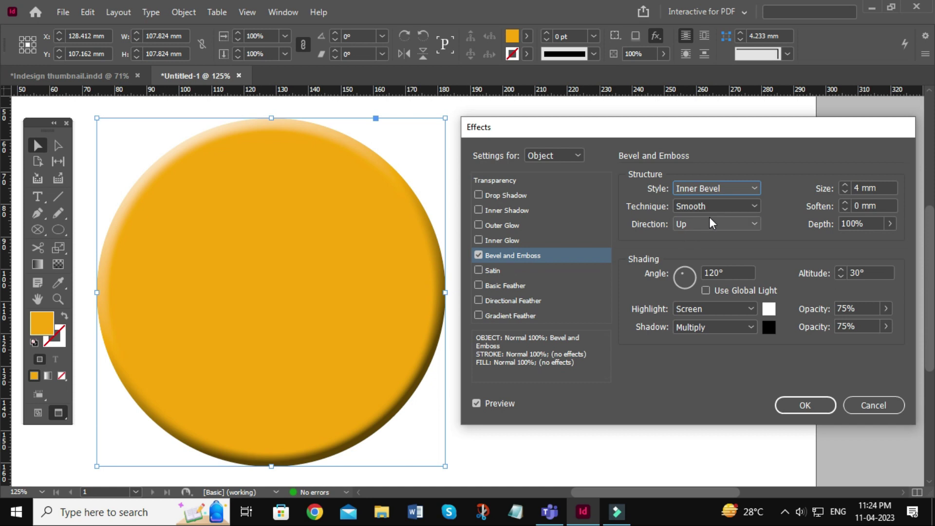
Compare the Chisel Hard and Chisel Soft techniques on the circle's bevel and return the technique to Smooth
click(753, 207)
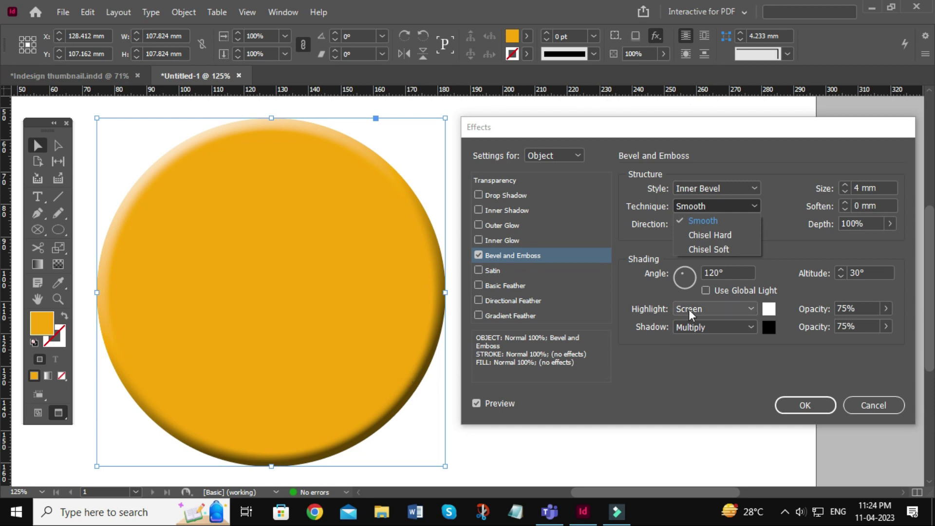
click(715, 236)
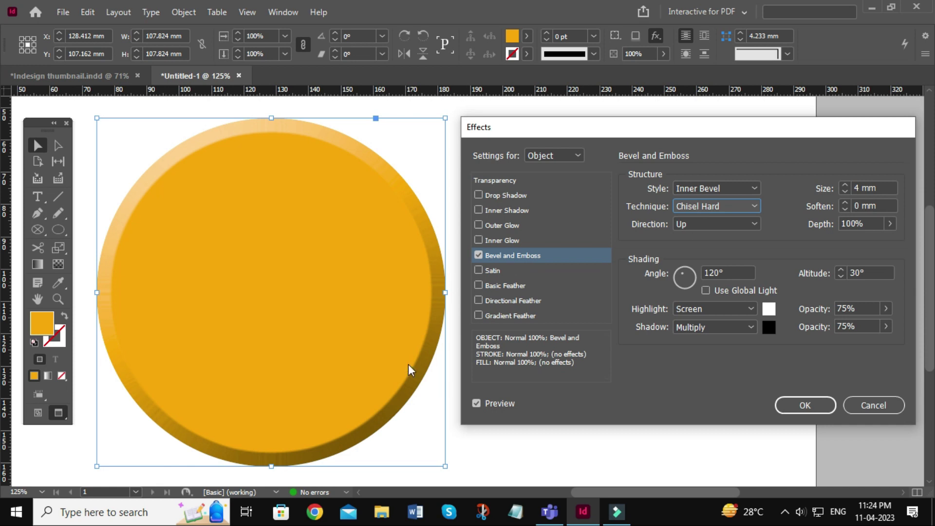
click(719, 207)
click(708, 250)
click(706, 207)
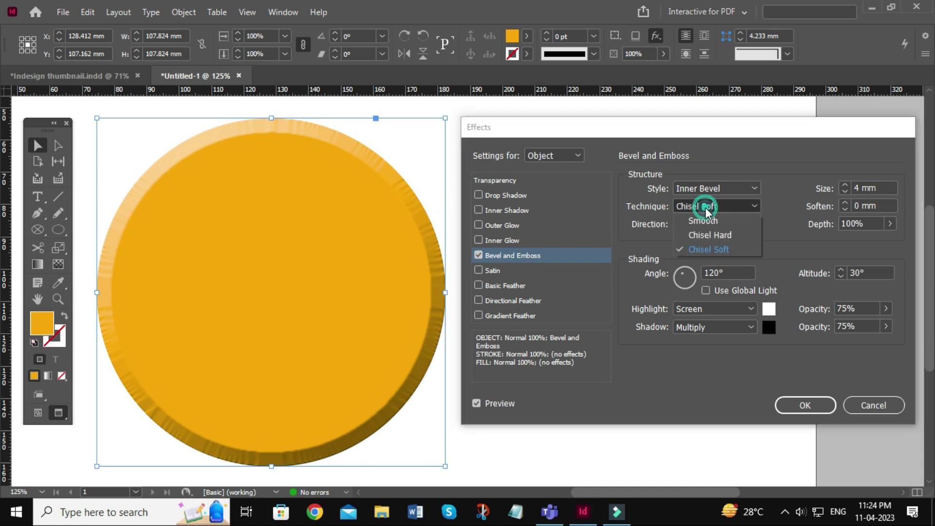
click(711, 223)
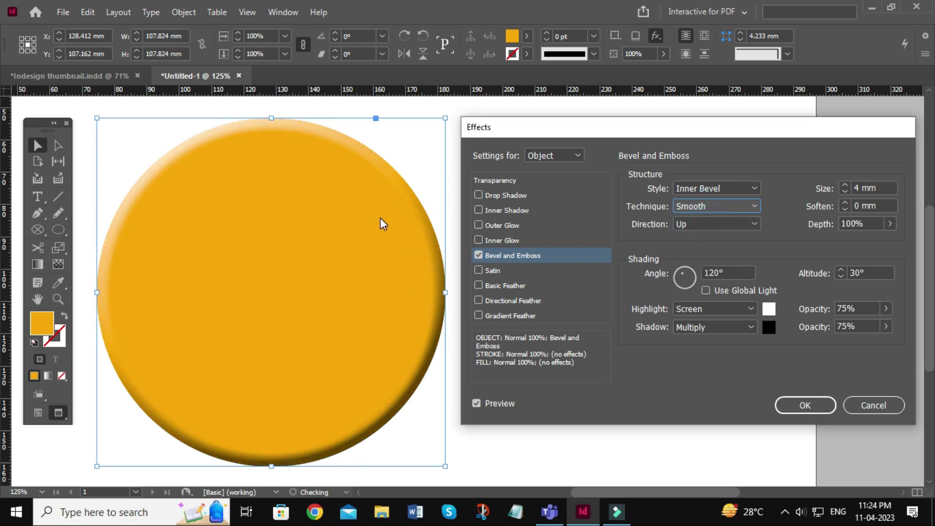
click(696, 206)
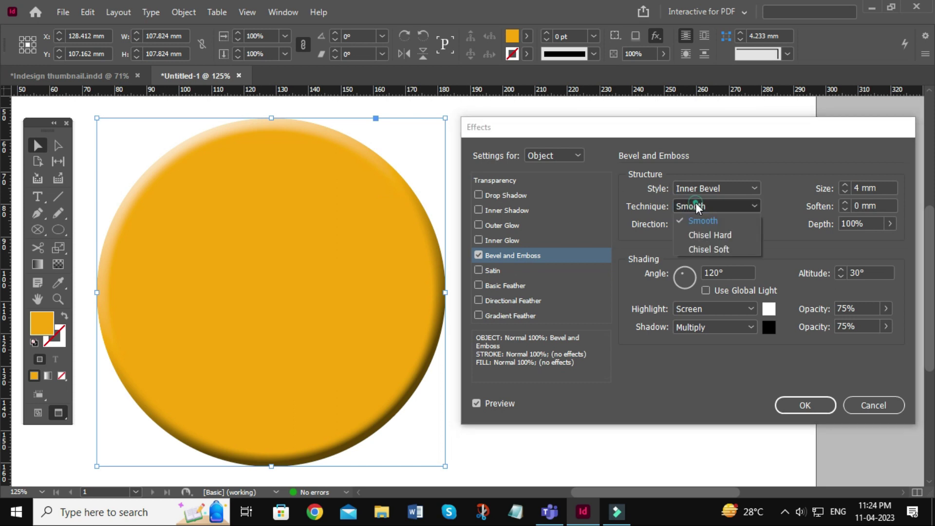
click(717, 235)
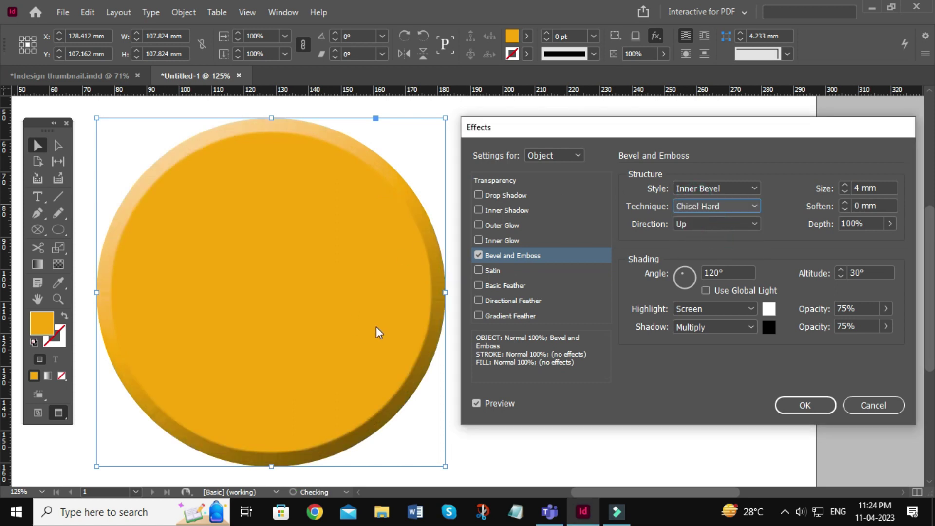
click(696, 209)
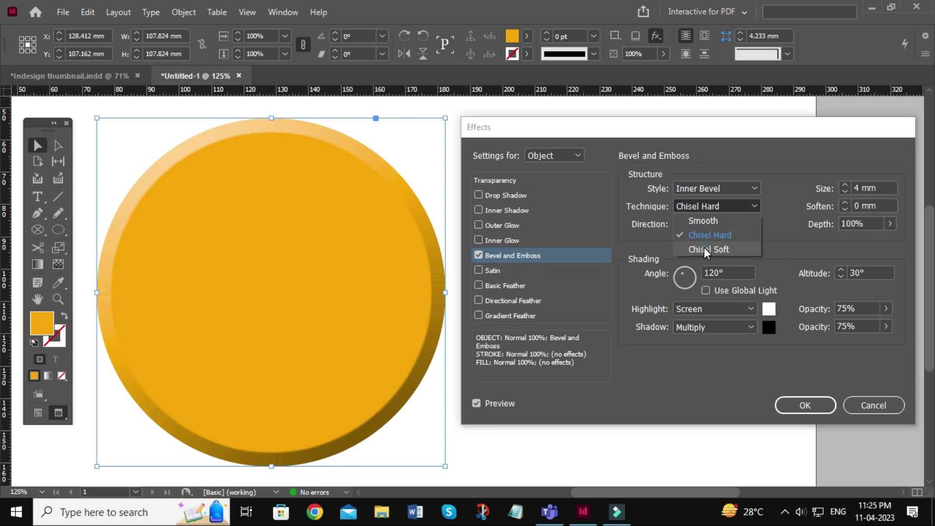
click(704, 247)
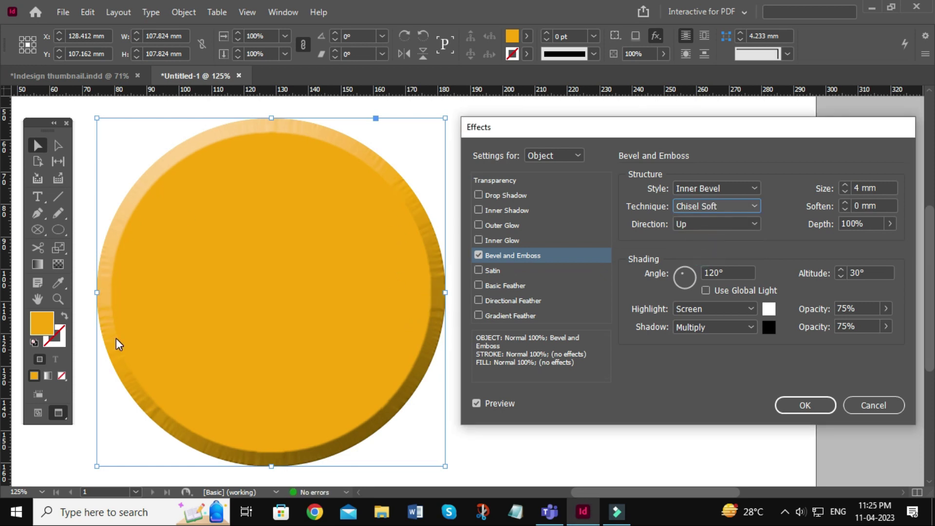
click(706, 207)
click(712, 222)
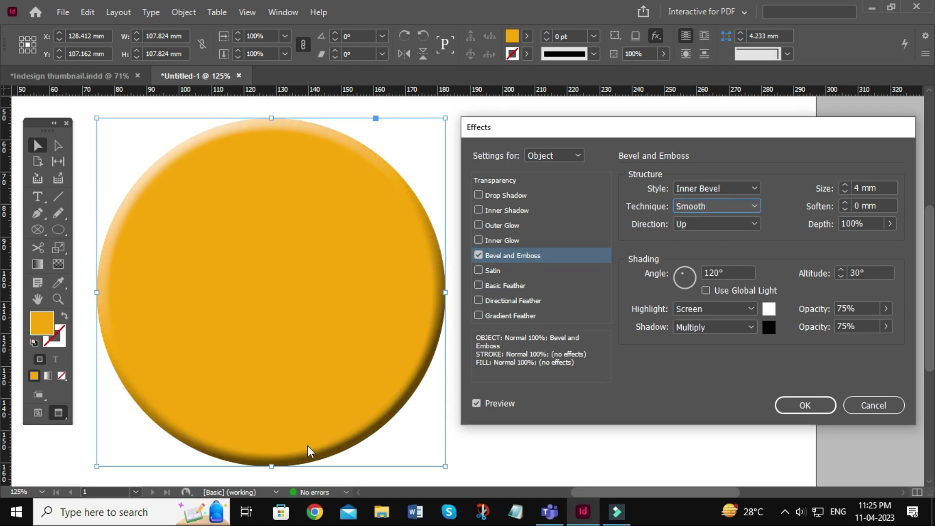
Compare the Down and Up directions of the circle's bevel, ending with the direction set to Up
click(715, 224)
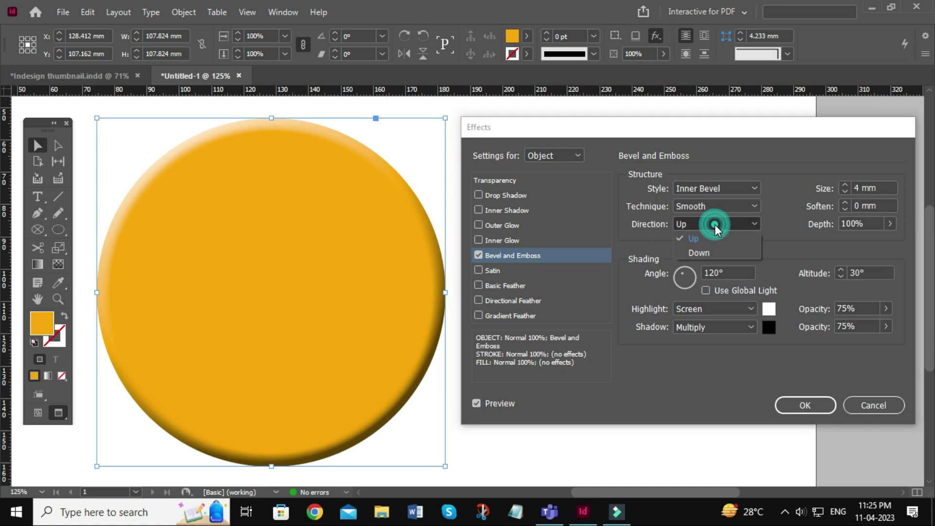
click(705, 253)
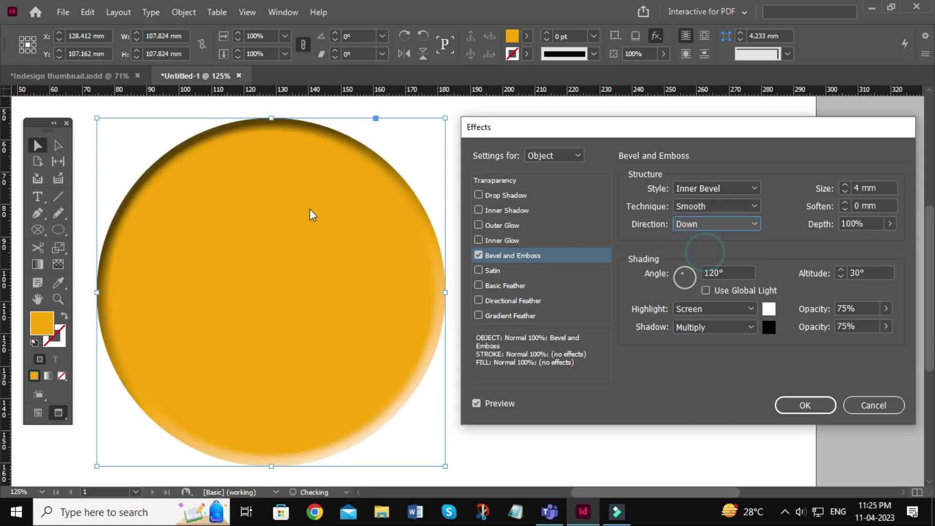
click(703, 217)
click(696, 236)
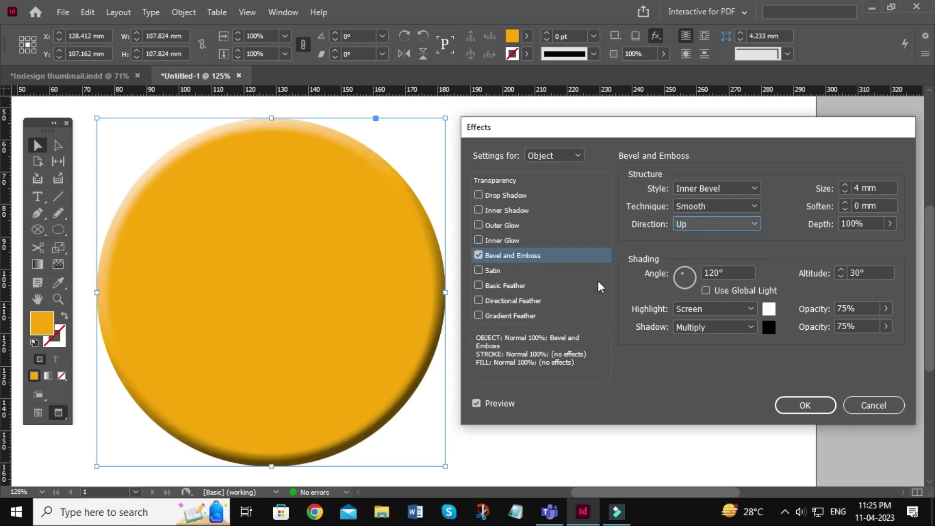
click(711, 221)
click(697, 249)
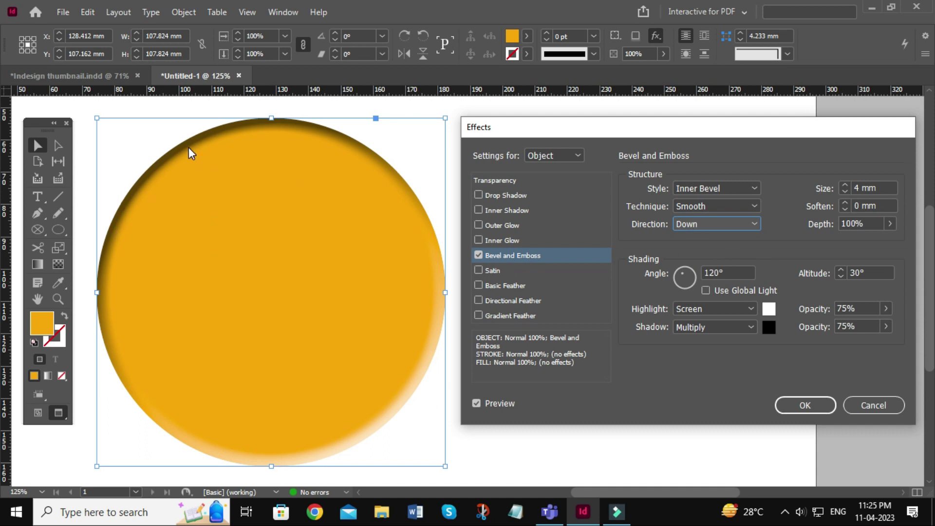
click(719, 227)
click(694, 237)
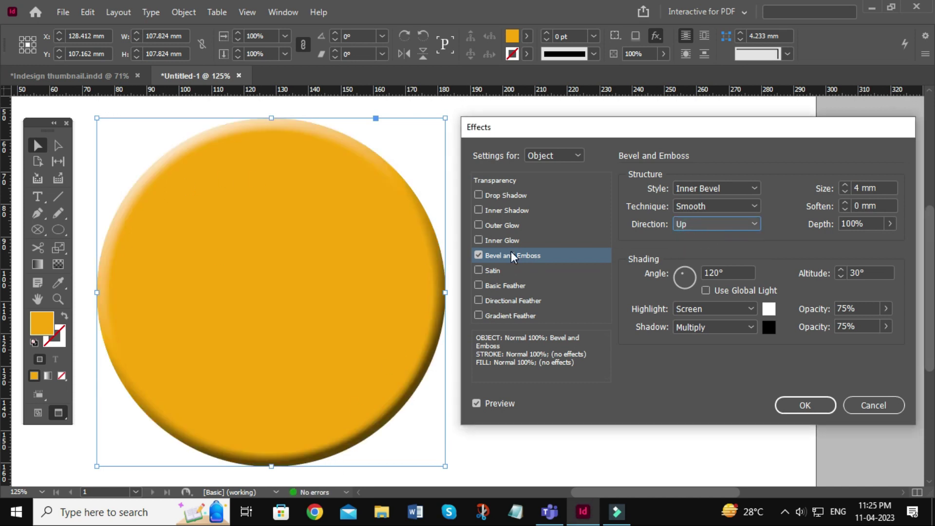
Set the Soften value of the circle's bevel to 5 mm
click(845, 203)
click(844, 202)
click(844, 202)
click(845, 203)
click(845, 202)
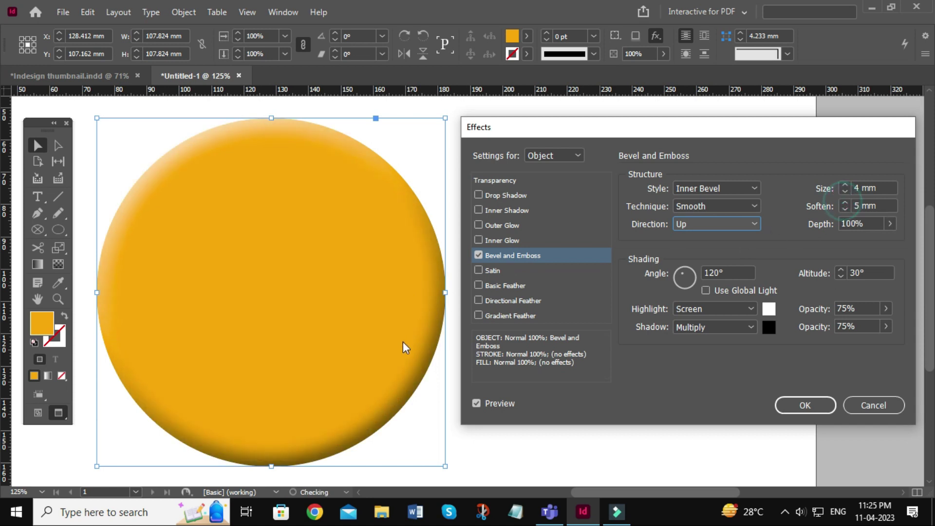
Vary the Soften value of the circle's bevel and bring it down to 0 mm
click(845, 200)
click(846, 208)
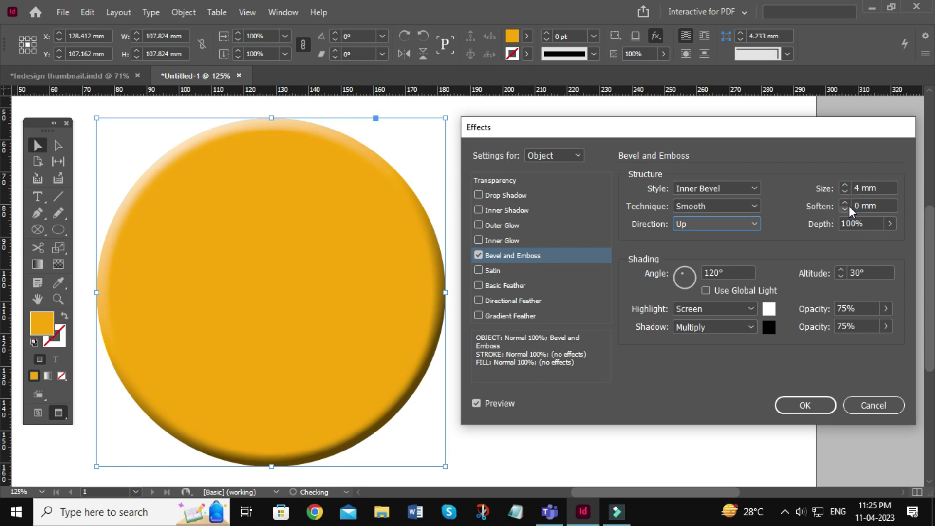
click(847, 203)
click(846, 208)
Try a bevel depth of 62% on the circle and return the depth to 100%
click(889, 224)
drag(890, 241, 861, 241)
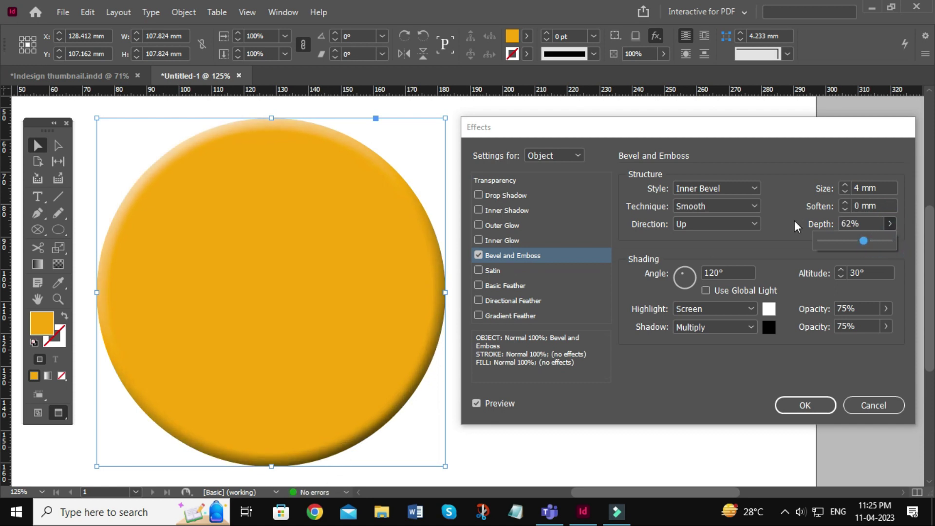
drag(860, 242, 914, 240)
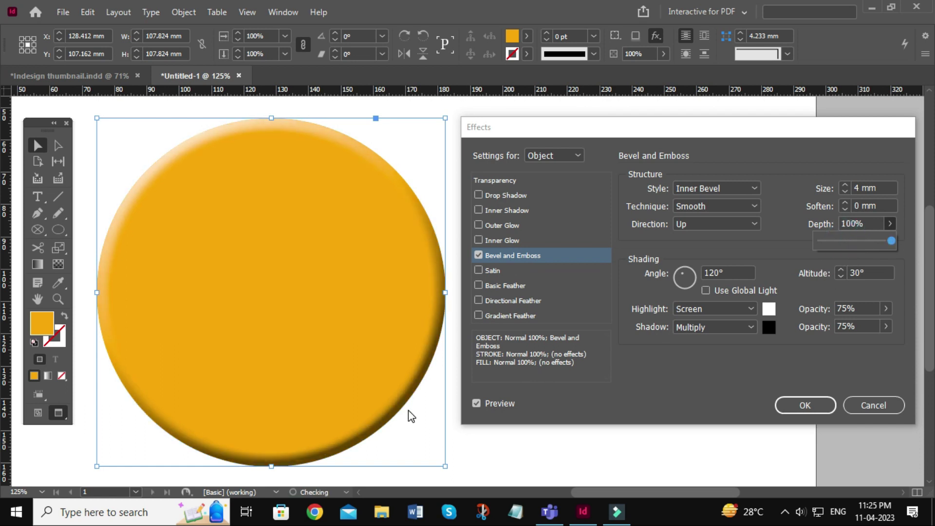
click(777, 241)
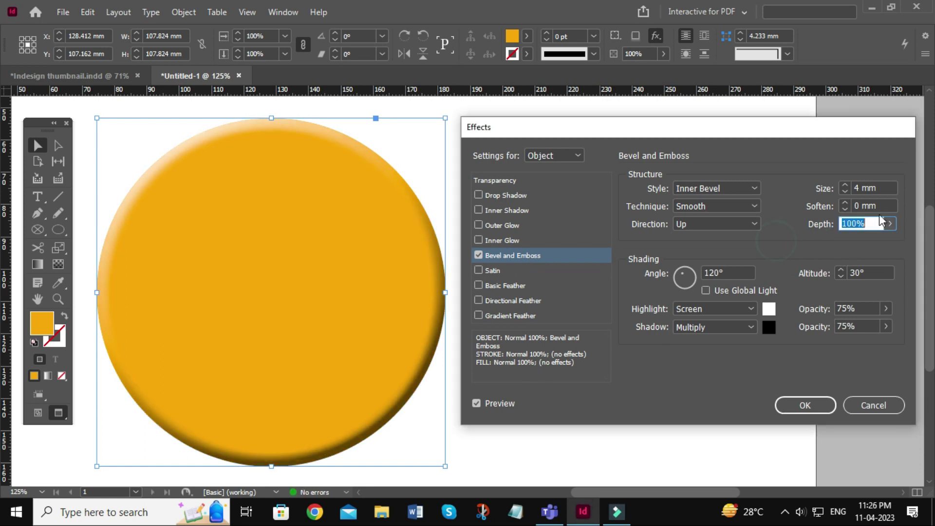
Raise the circle's bevel size to 10 mm and vary its depth, ending at 100%
click(846, 184)
click(845, 184)
click(846, 184)
click(846, 184)
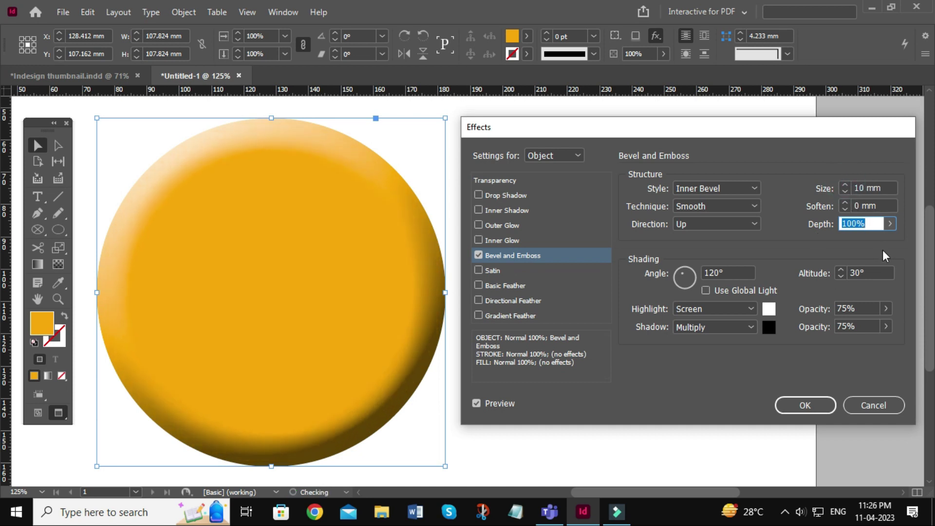
click(890, 223)
drag(880, 240, 921, 240)
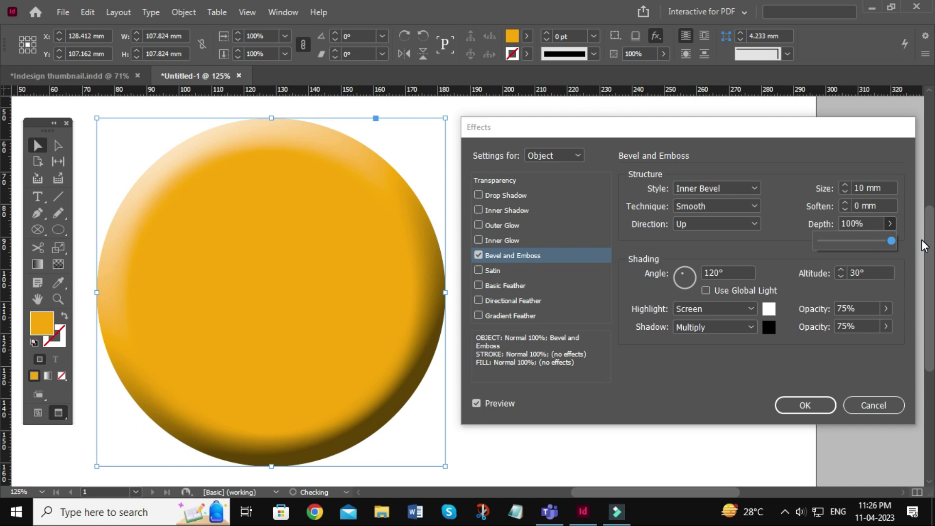
Return the circle's bevel size to 4 mm
click(844, 191)
click(844, 192)
click(845, 191)
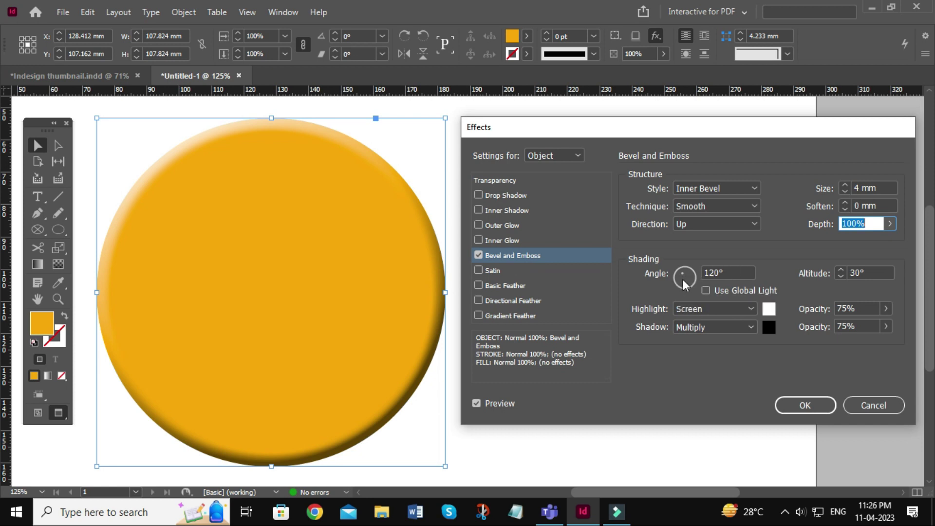
Try shading light angles of 41° and -90° on the bevel, ending at 47° with an altitude of 9°
drag(683, 279, 690, 274)
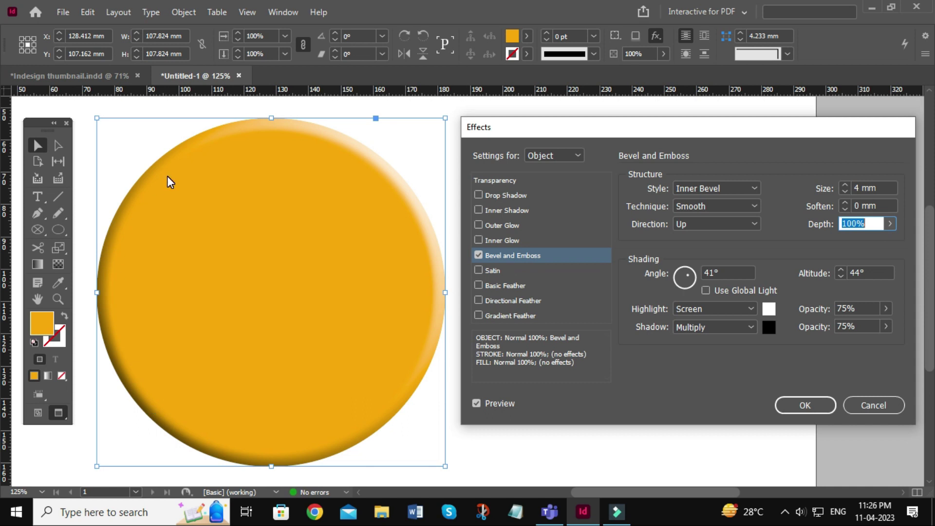
mouse_move(690, 274)
mouse_down()
mouse_move(688, 289)
mouse_move(672, 287)
mouse_move(686, 282)
mouse_up()
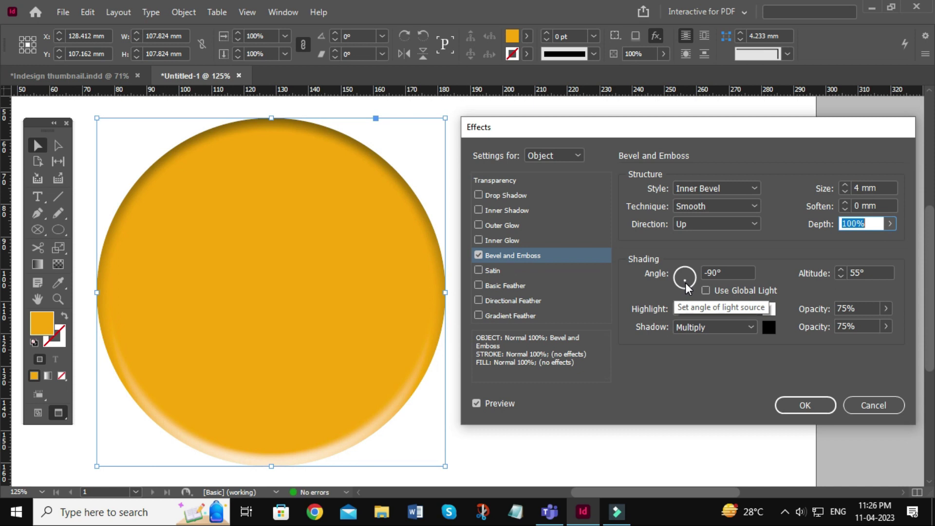
double_click(730, 273)
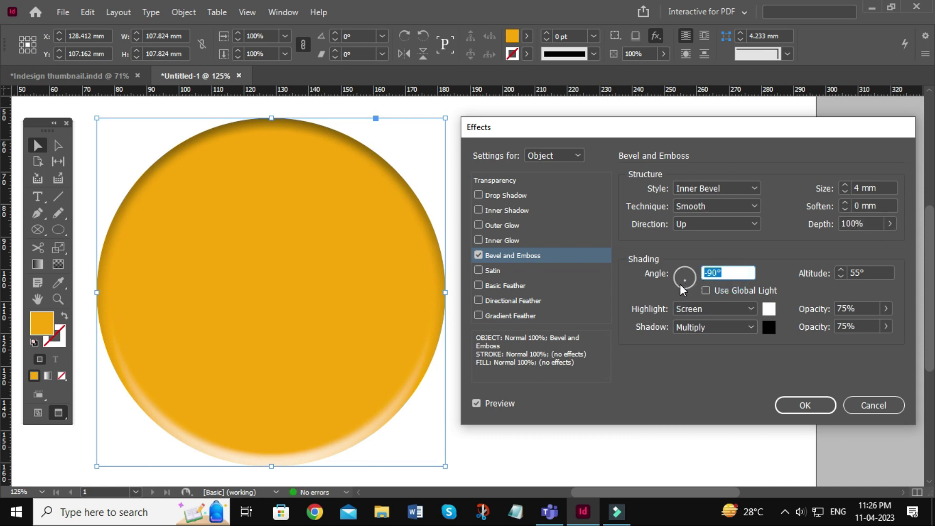
click(691, 278)
drag(692, 279, 693, 270)
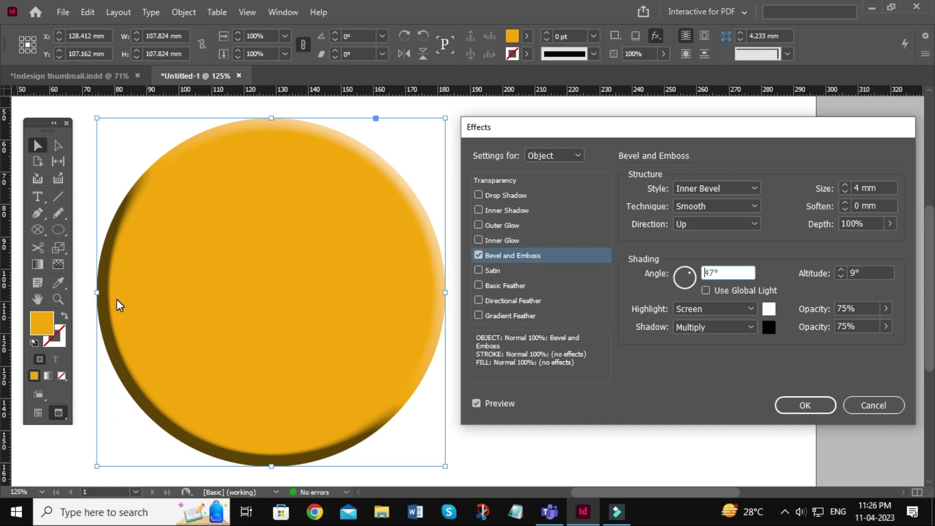
Set the altitude of the bevel's shading light to 90°
click(840, 269)
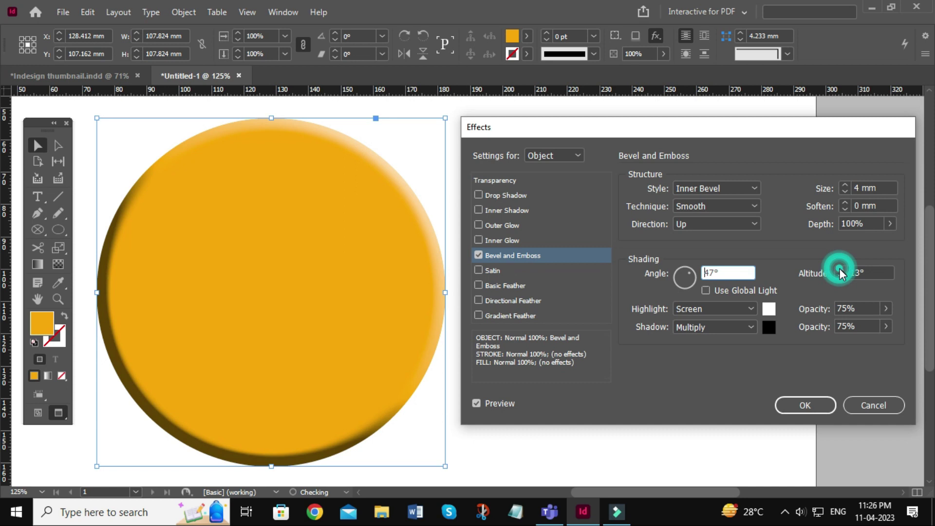
triple_click(880, 274)
text(90)
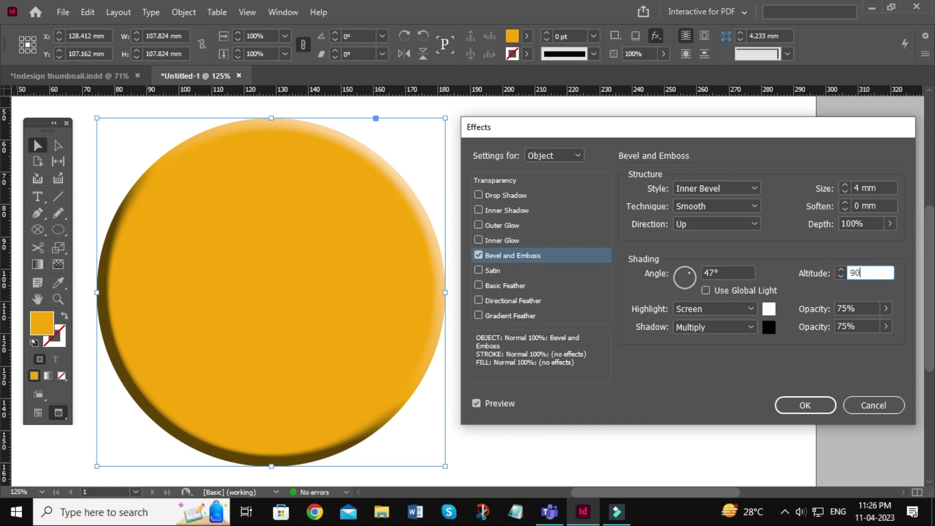
key(Tab)
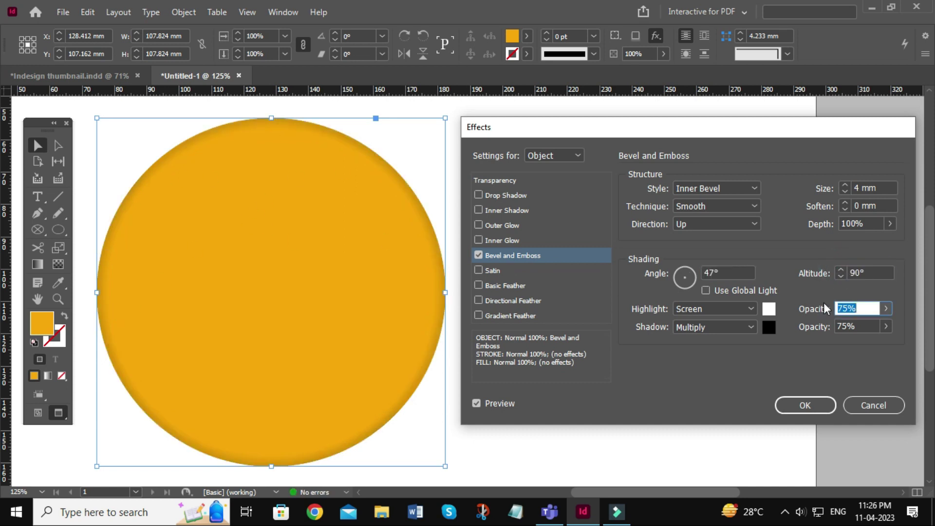
Set the shading altitude to 10° and compare the bevel with Use Global Light enabled, leaving that option off
click(841, 269)
triple_click(856, 274)
text(10)
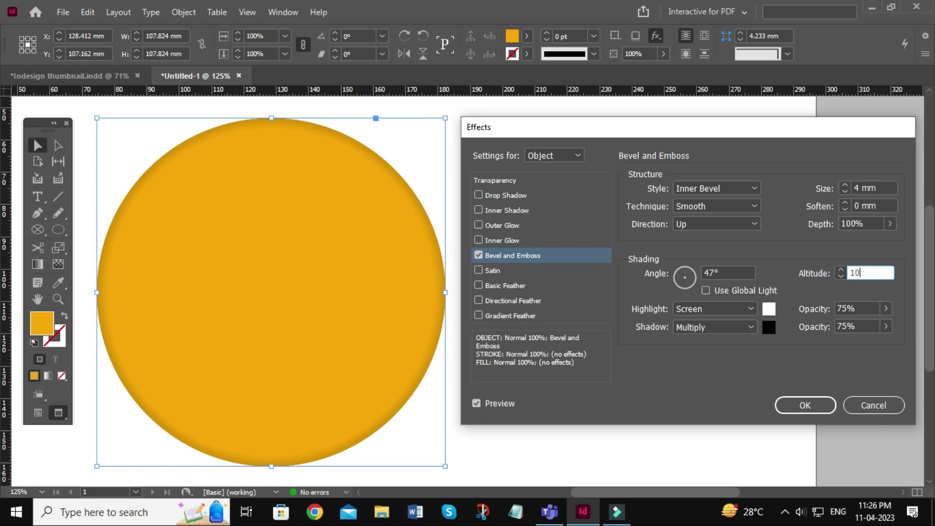
key(Tab)
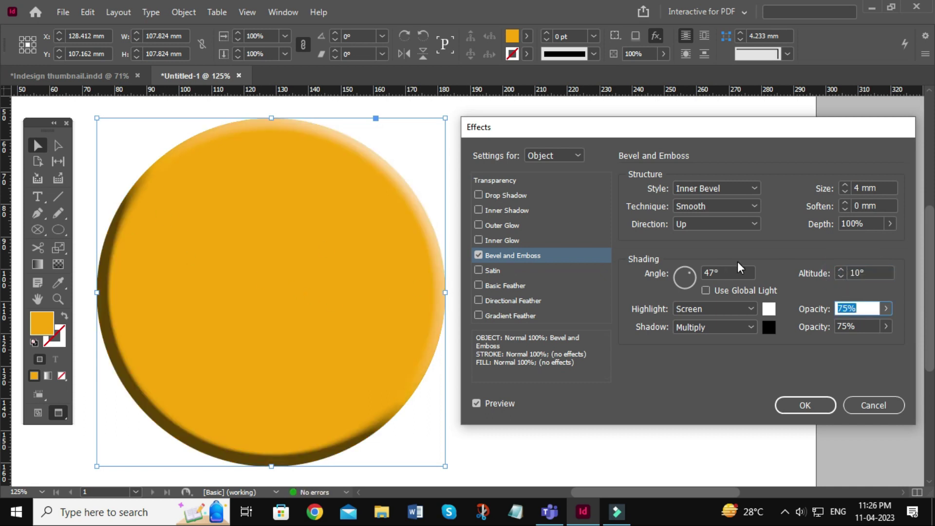
click(706, 290)
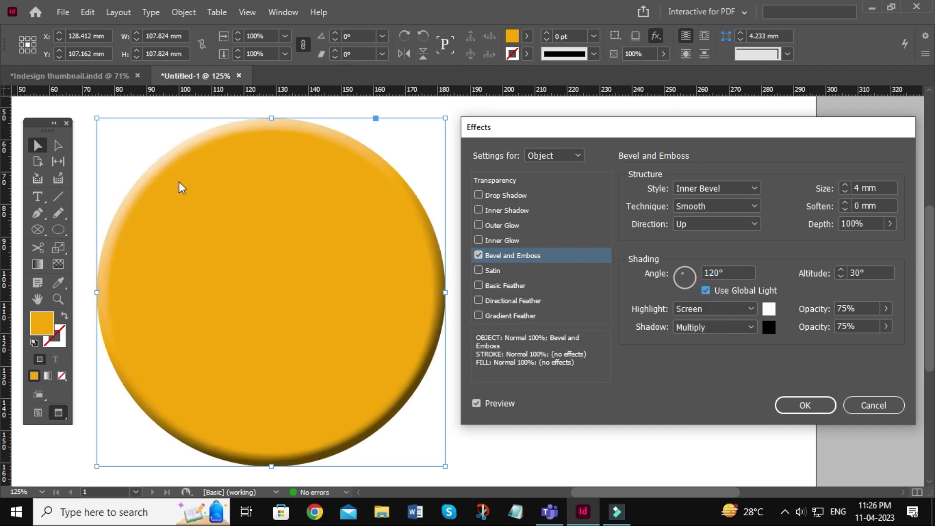
click(715, 290)
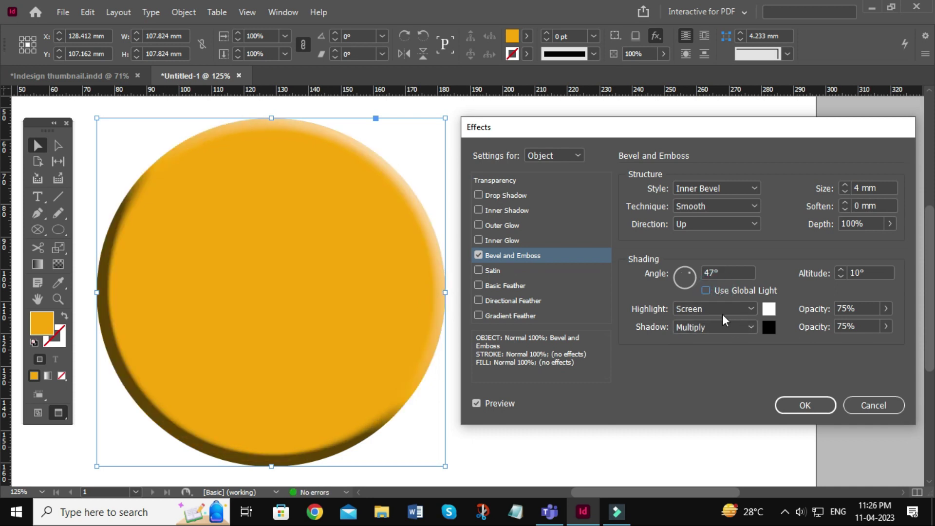
Try the Normal blend mode for the bevel's highlight and settle on Overlay
click(752, 310)
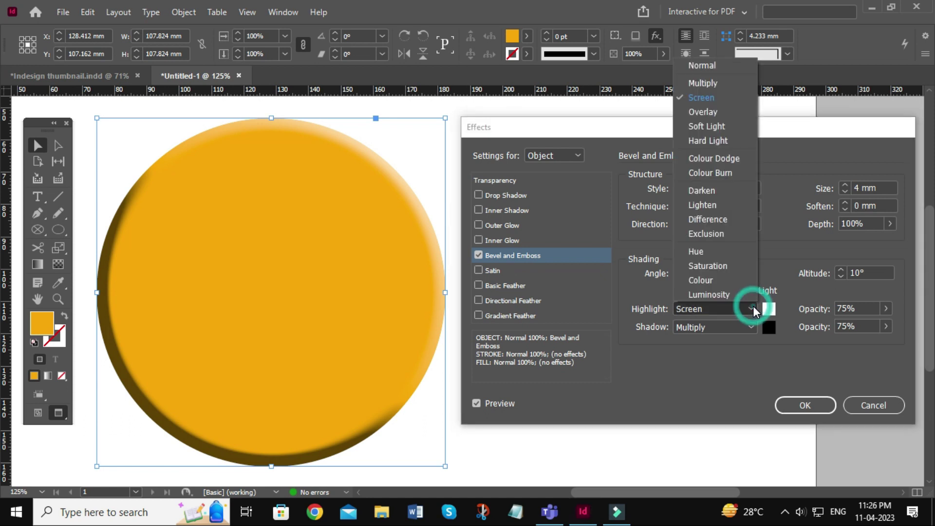
click(753, 310)
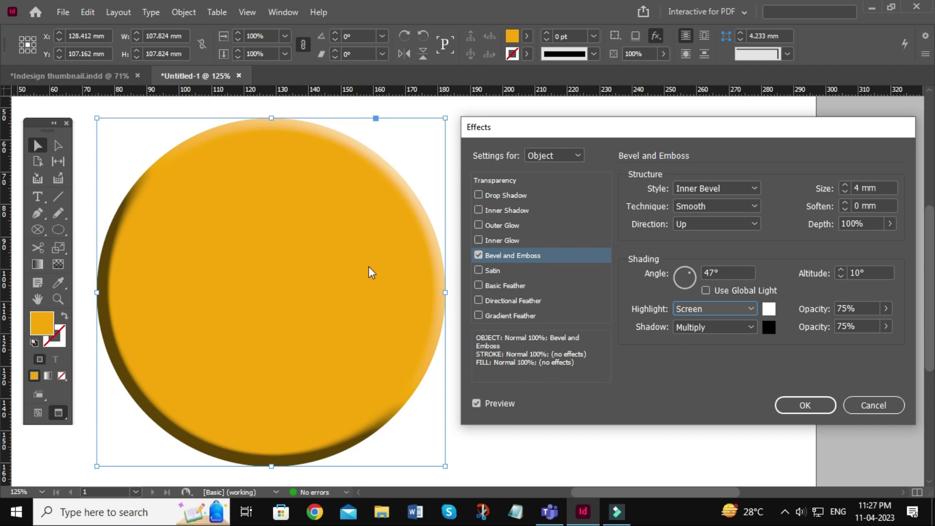
click(692, 310)
click(715, 304)
click(706, 309)
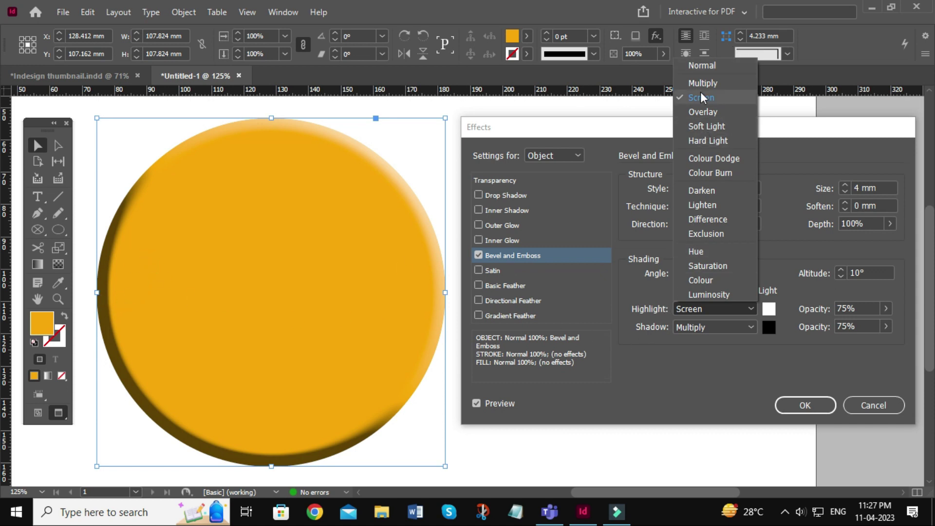
click(712, 65)
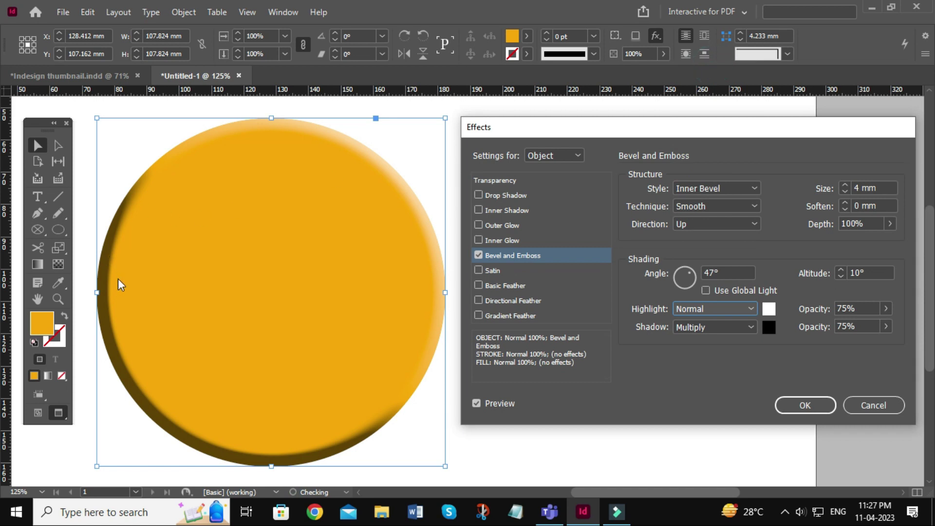
click(691, 310)
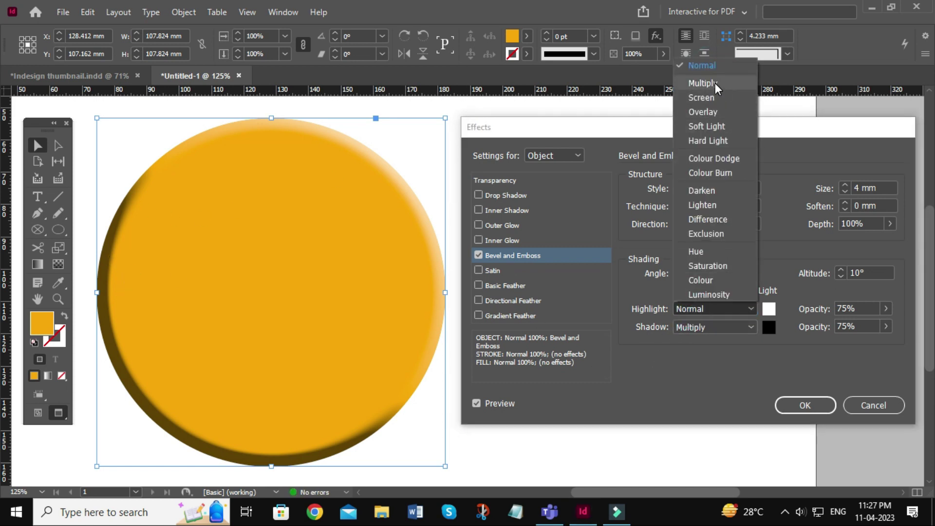
click(708, 113)
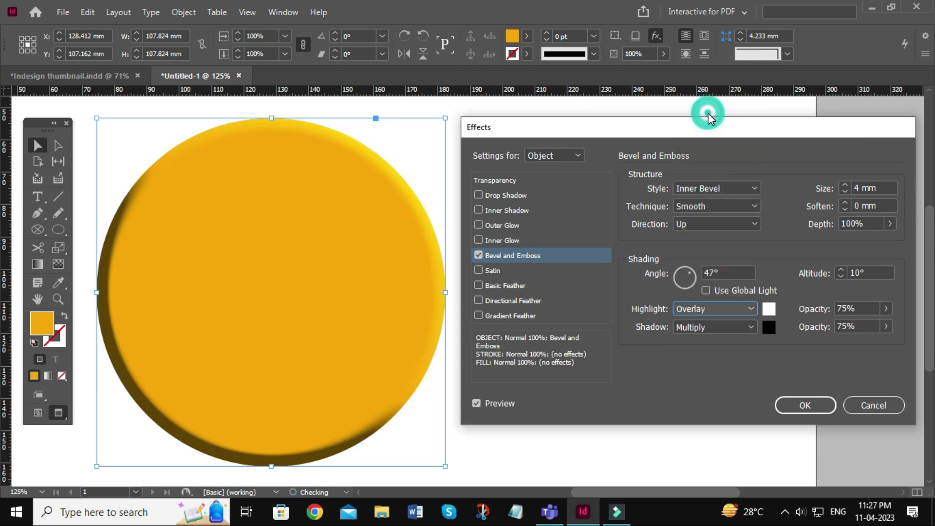
Try the Colour and Luminosity blend modes for the bevel's shadow and settle on Darken
click(679, 329)
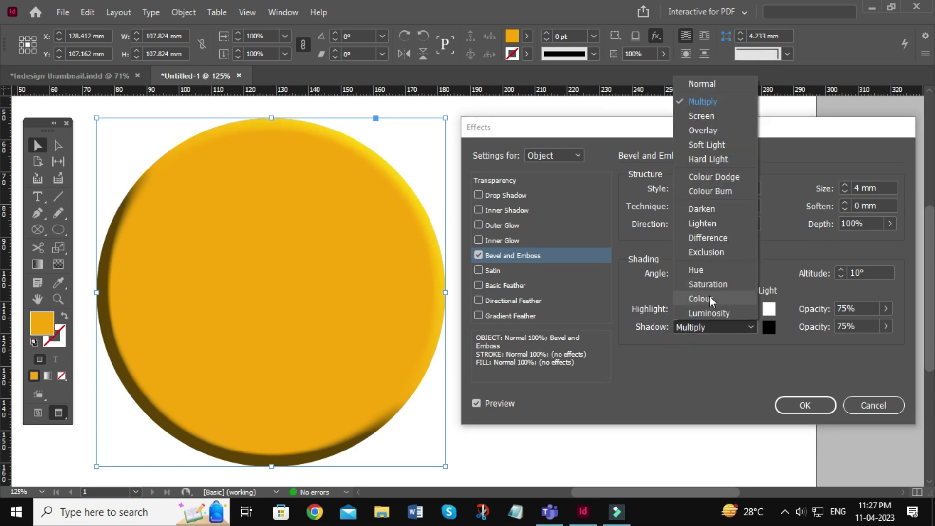
click(702, 299)
click(702, 332)
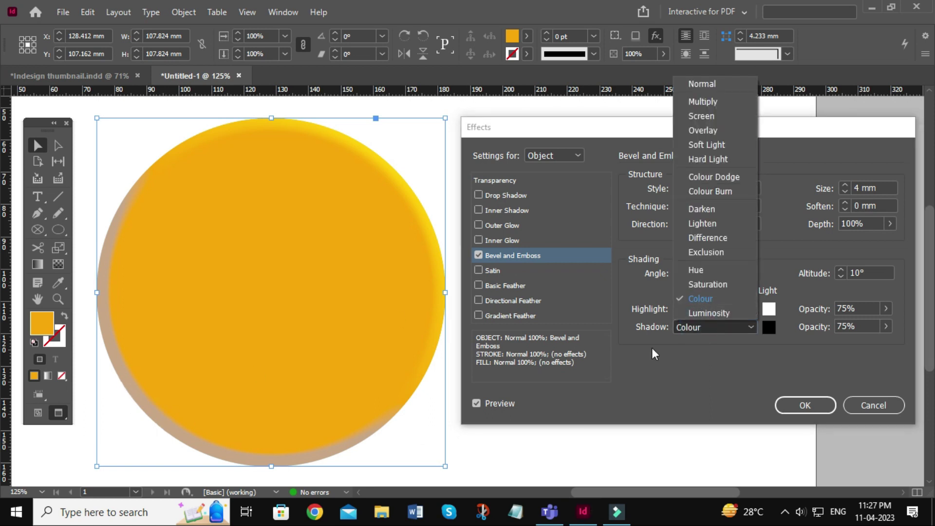
click(698, 312)
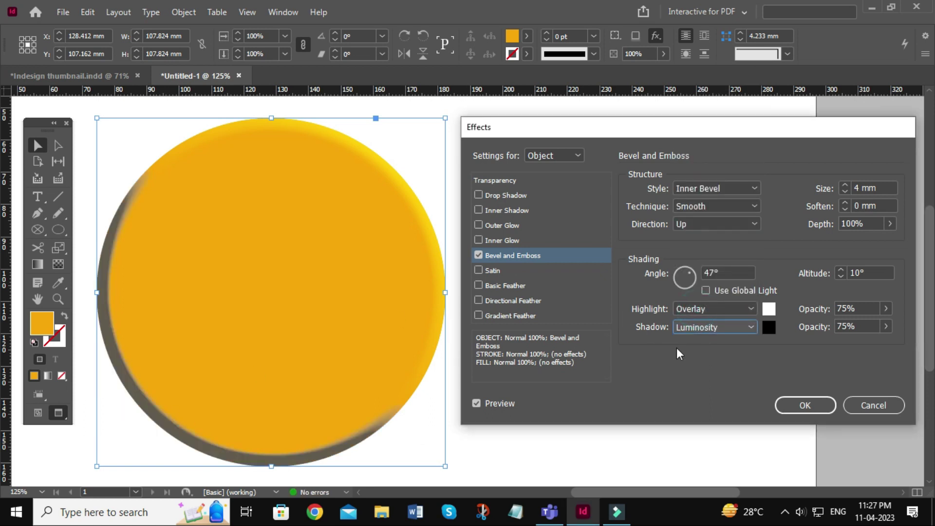
click(710, 326)
click(730, 209)
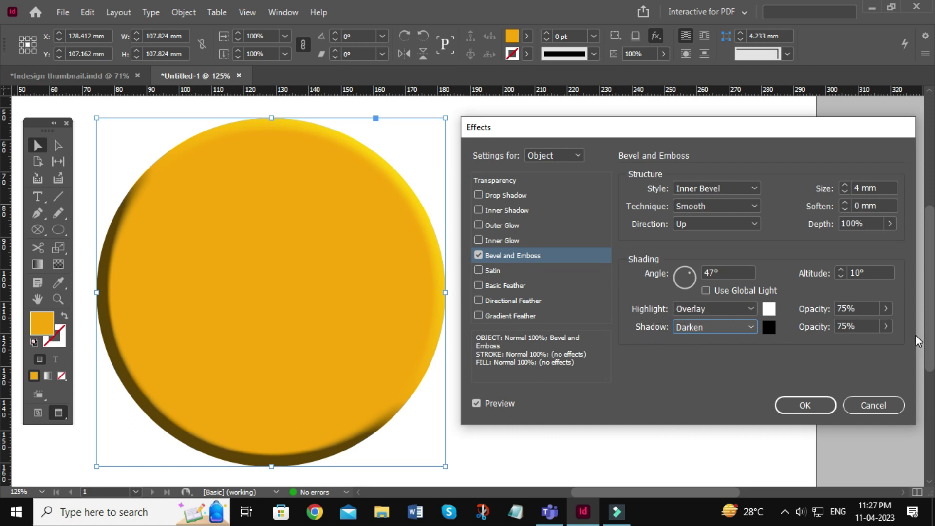
Compare highlight opacities down to 0% on the bevel and set the highlight opacity to 100%
click(886, 309)
drag(870, 326, 893, 329)
click(886, 309)
drag(886, 325, 820, 333)
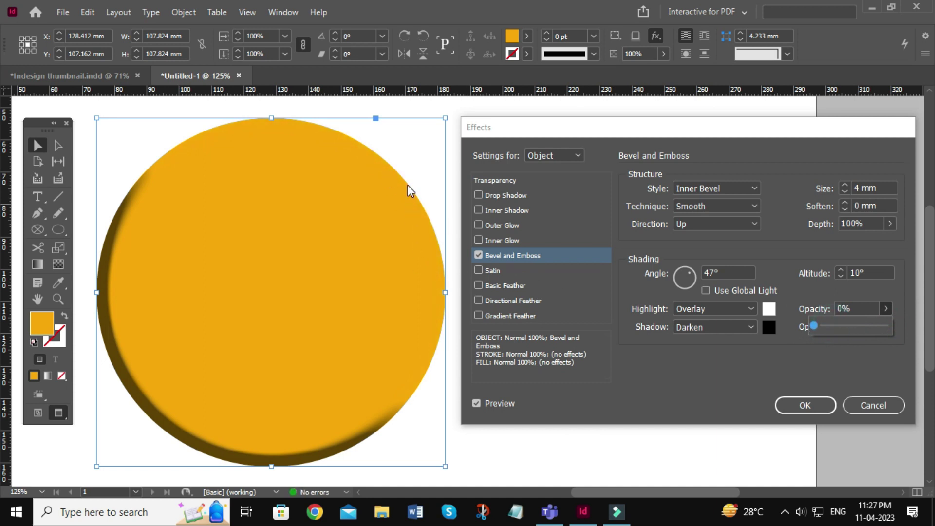
drag(815, 327, 888, 327)
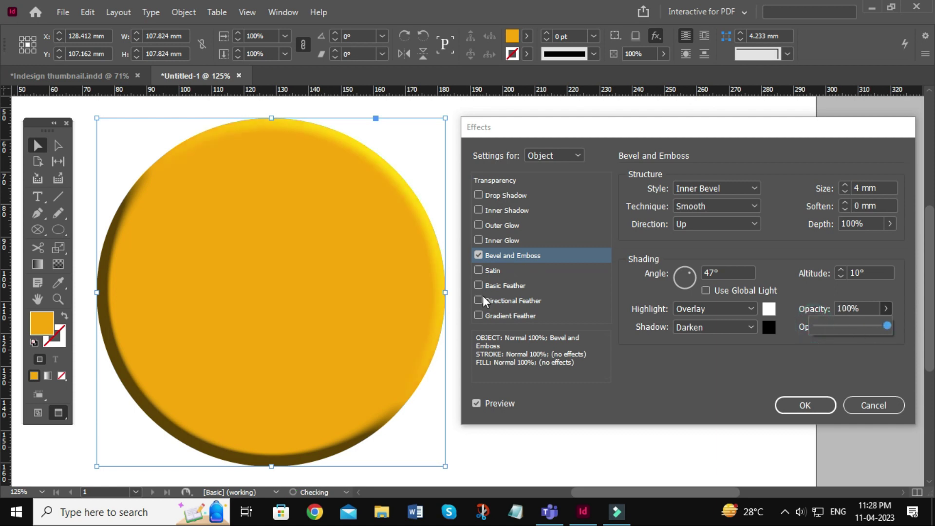
click(833, 348)
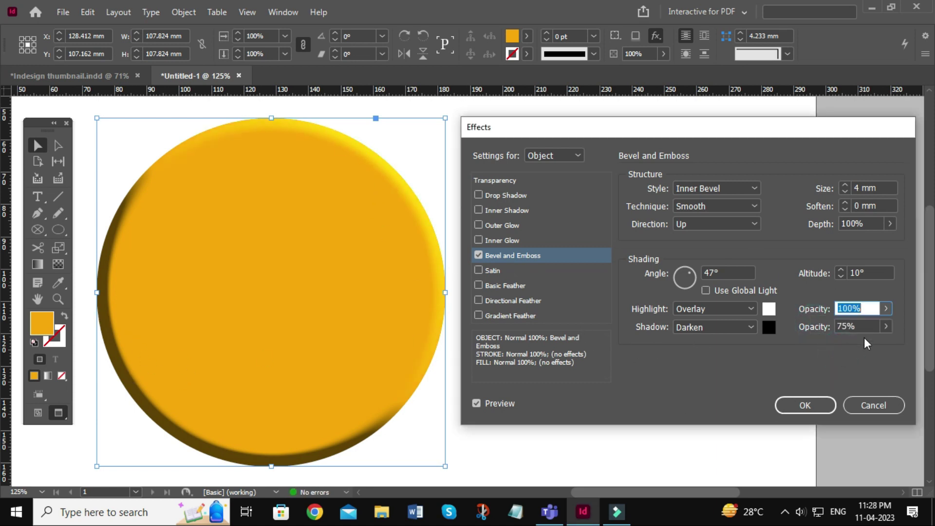
Set the opacity of the bevel's shadow to 100%
click(886, 327)
drag(869, 343, 888, 362)
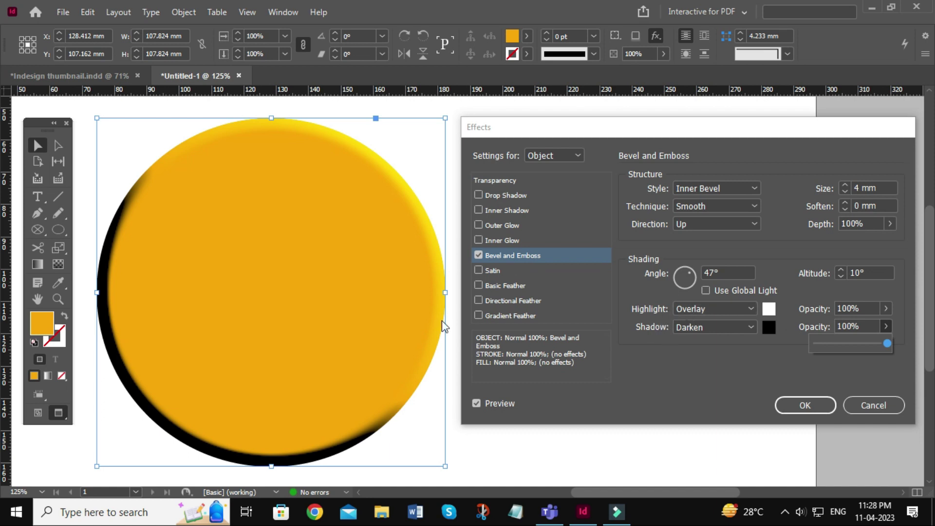
click(750, 367)
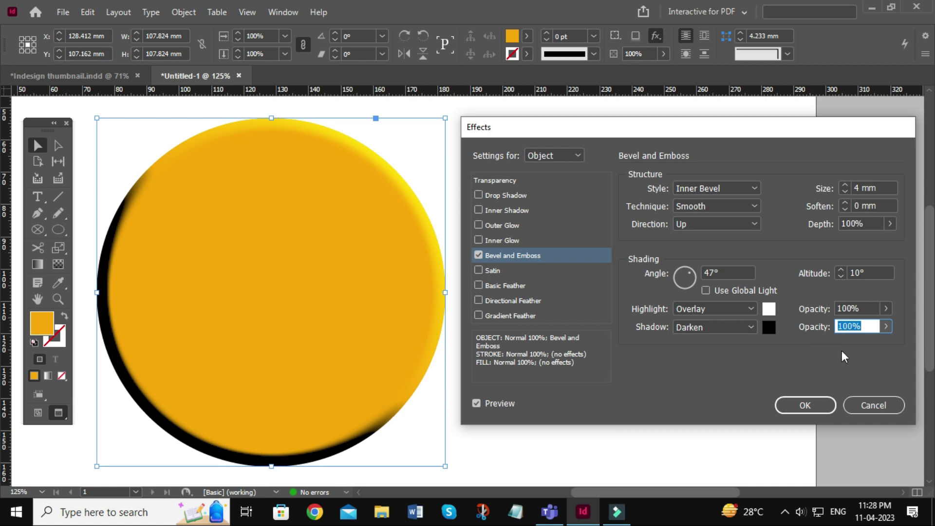
Discard all the bevel changes and reopen the Bevel and Emboss effect settings for the circle
click(861, 408)
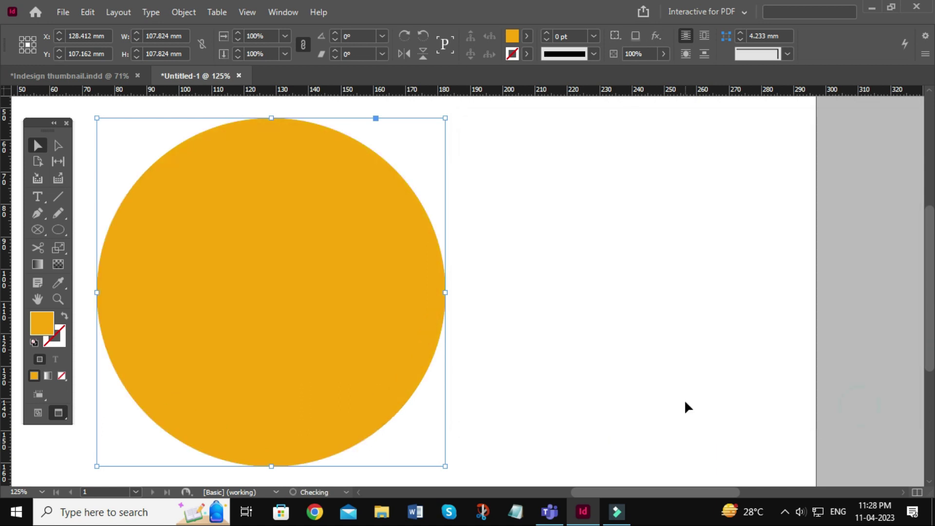
click(661, 39)
click(715, 121)
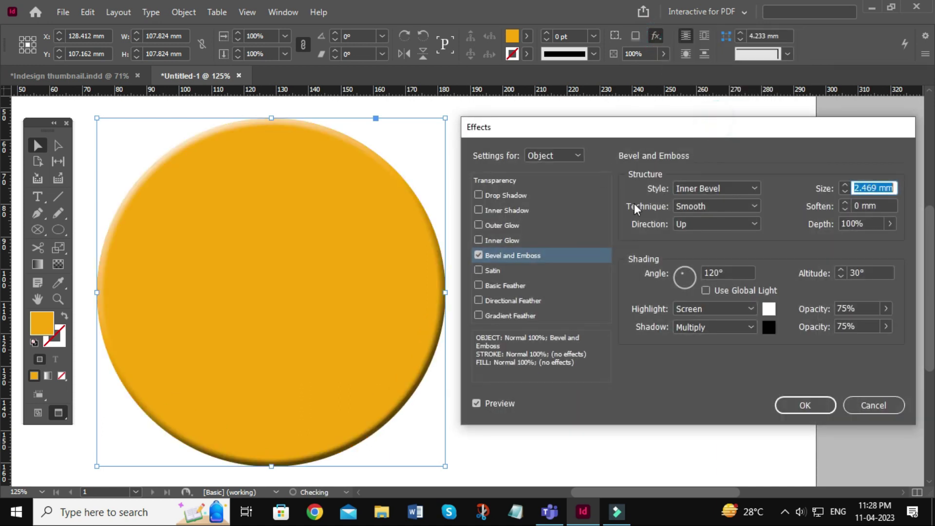
Switch the circle's bevel style to Emboss and increase its size to 8 mm
click(724, 187)
click(715, 232)
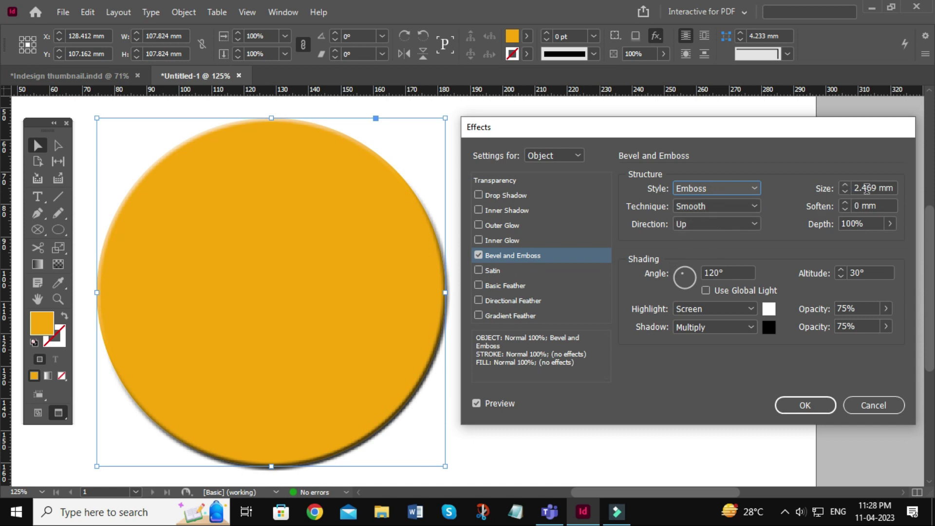
click(846, 185)
click(845, 186)
click(846, 185)
click(846, 185)
click(846, 185)
click(846, 185)
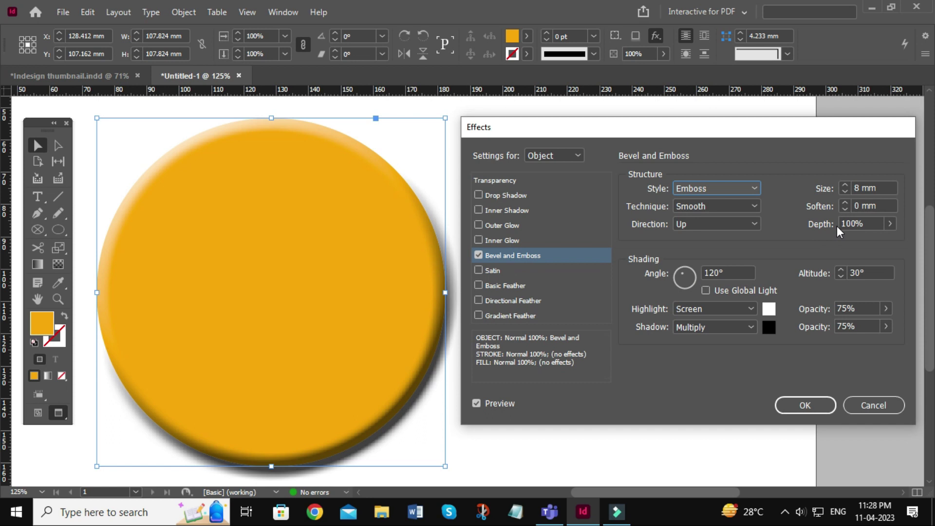
Reduce the emboss depth to 69% and try the Chisel Soft technique before returning to Smooth
click(890, 223)
drag(891, 240, 857, 249)
click(702, 207)
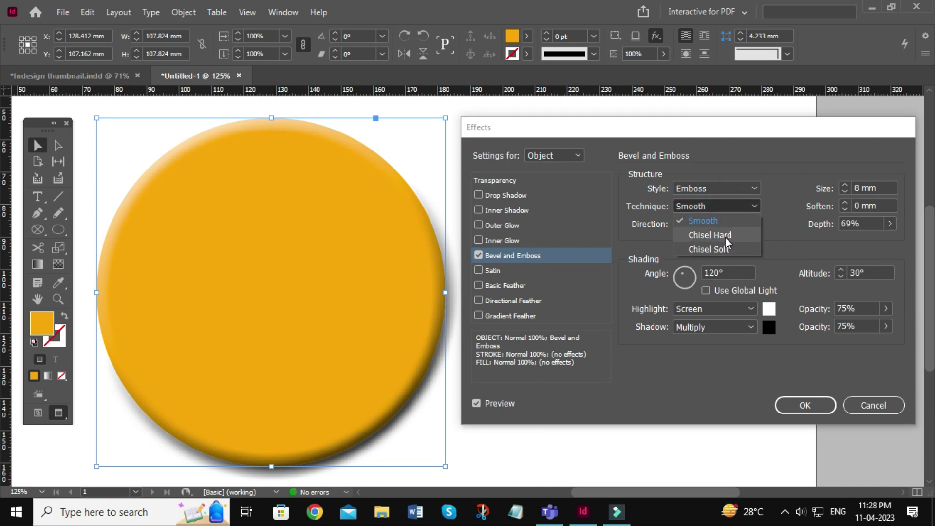
click(718, 249)
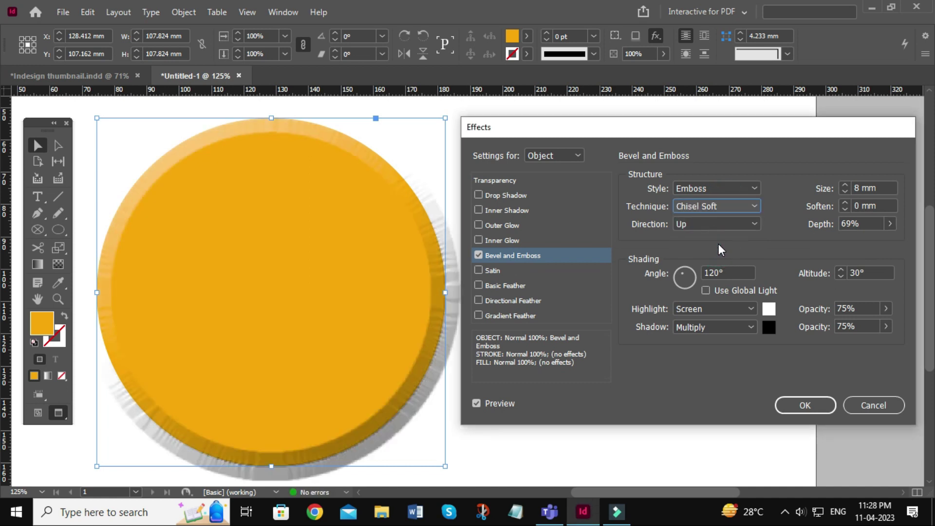
click(704, 207)
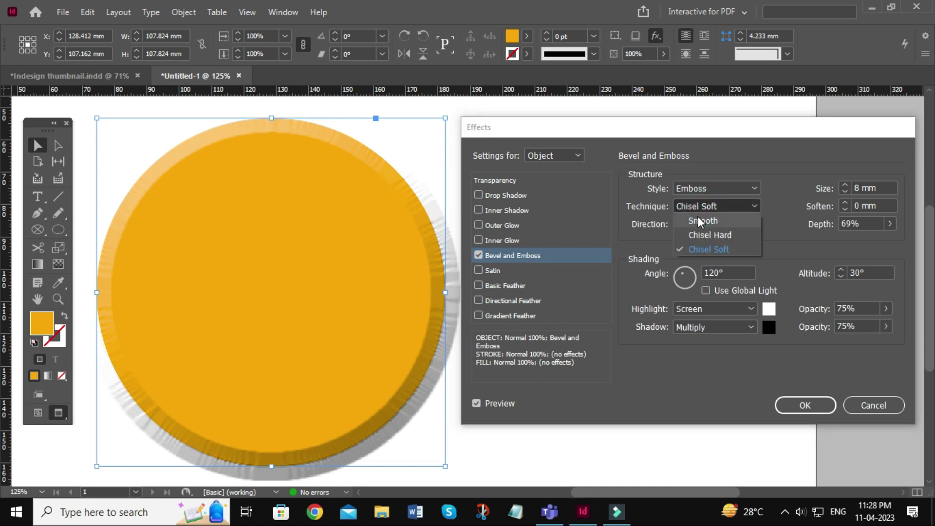
click(697, 216)
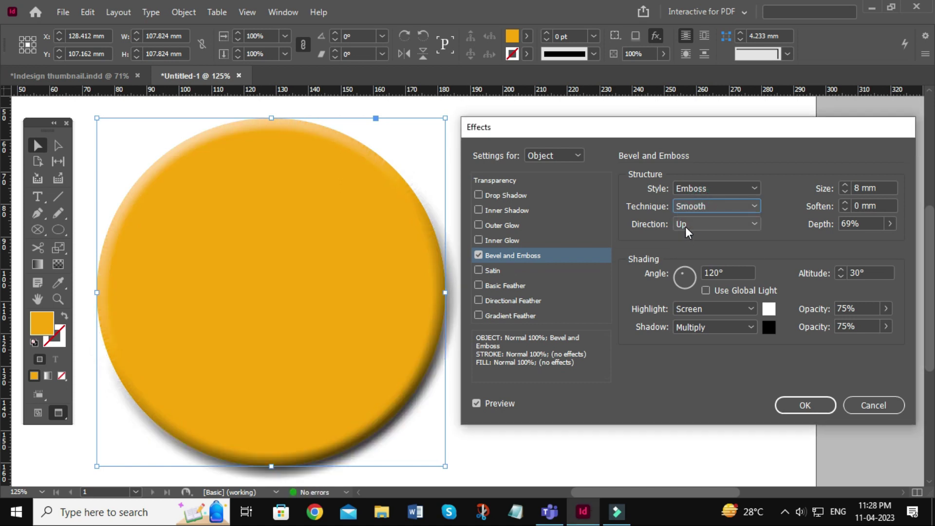
Try the Down direction for the emboss and switch it back to Up
click(687, 226)
click(698, 250)
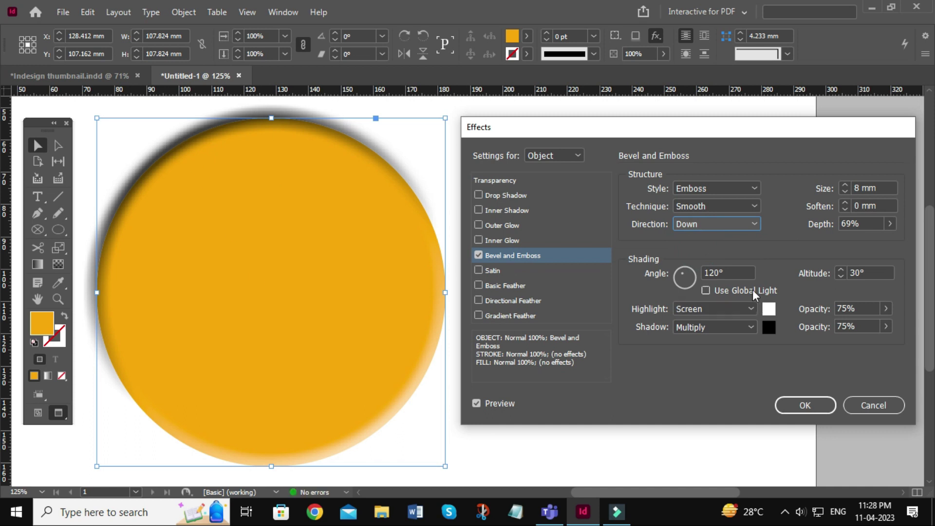
click(709, 222)
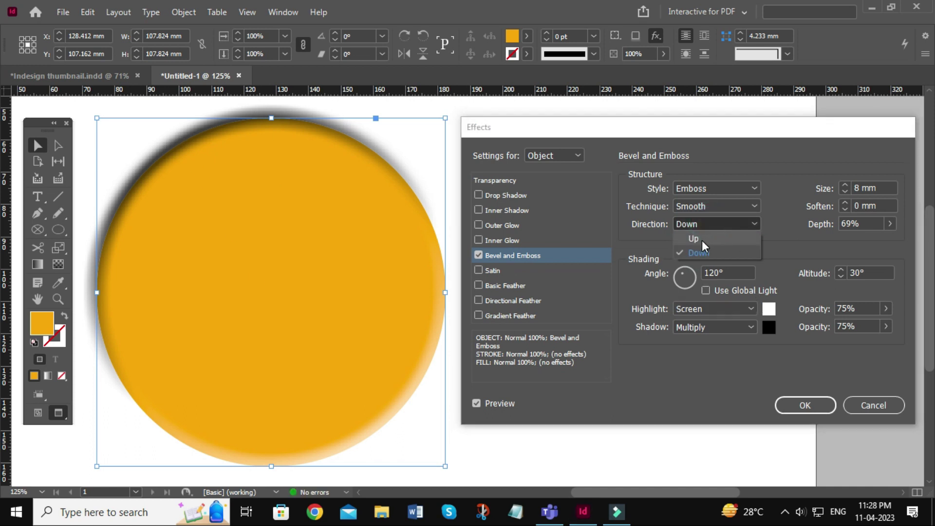
click(703, 241)
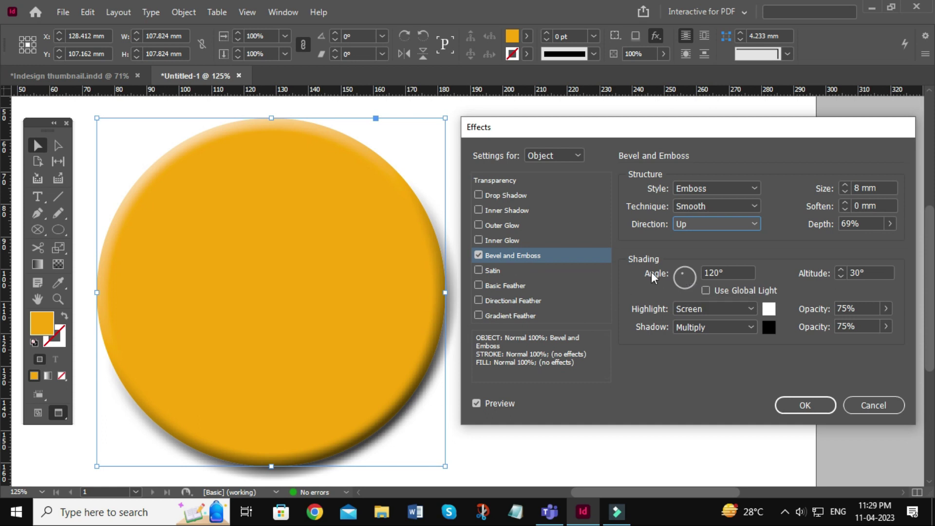
Set the emboss shading angle to 122° and lower the altitude to 9°
mouse_move(685, 273)
mouse_down()
mouse_move(693, 279)
mouse_move(673, 299)
mouse_move(682, 273)
mouse_up()
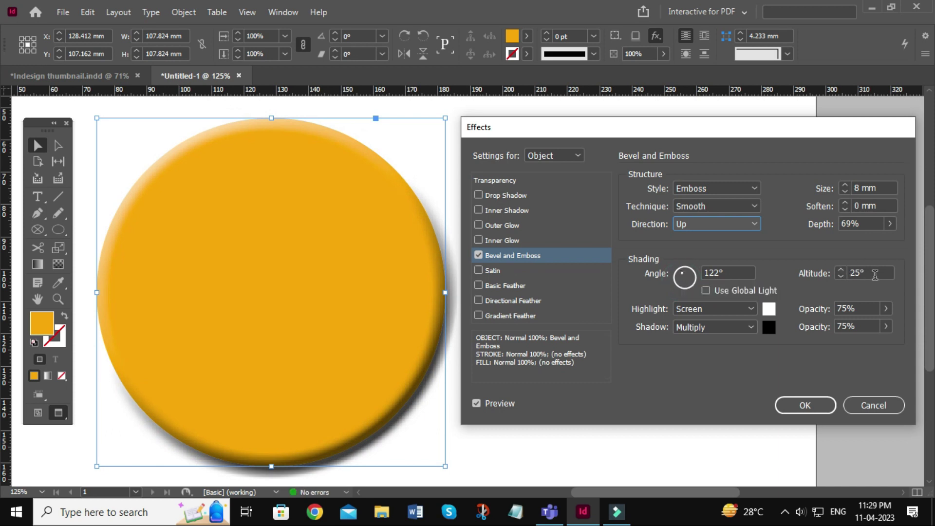
click(841, 276)
click(840, 276)
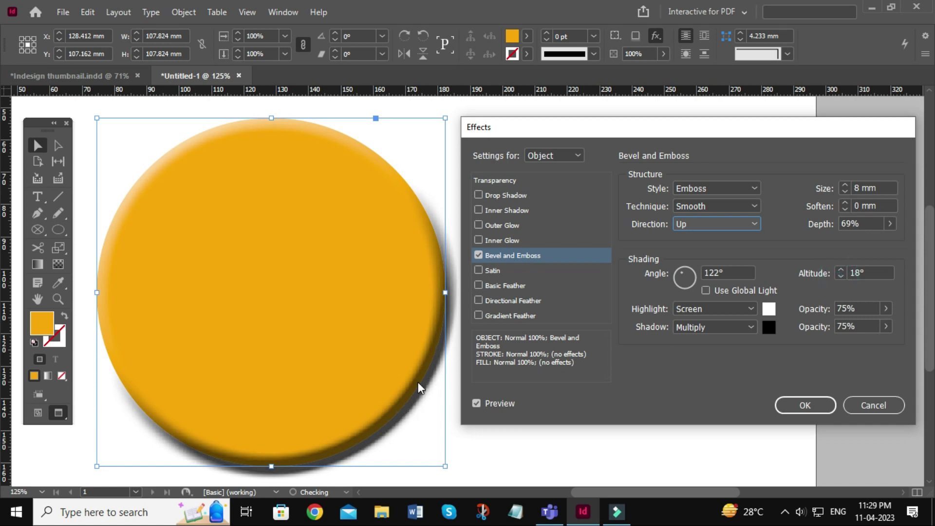
click(840, 277)
click(841, 276)
click(840, 277)
click(841, 277)
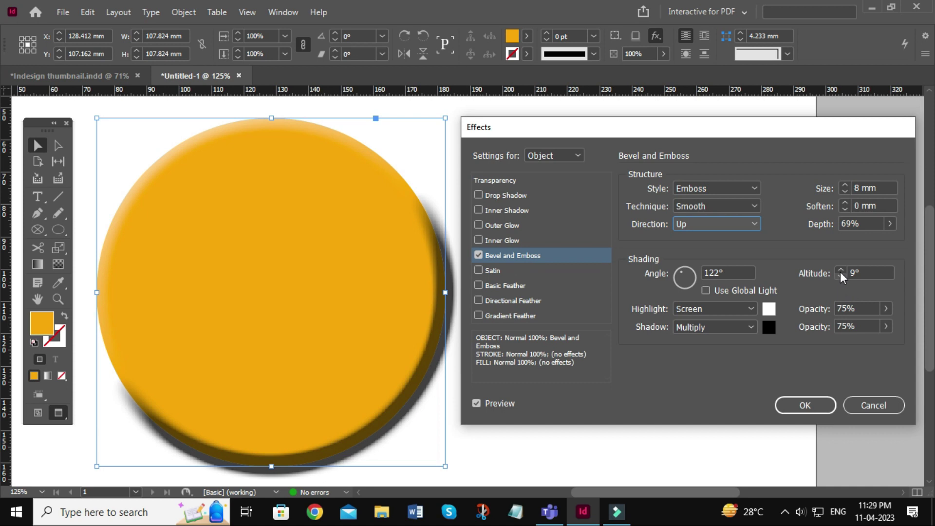
Raise the shading altitude to 23° and compare the emboss with global light on and off, leaving it off
click(841, 269)
click(840, 270)
click(841, 269)
click(840, 269)
click(840, 269)
click(840, 269)
click(840, 269)
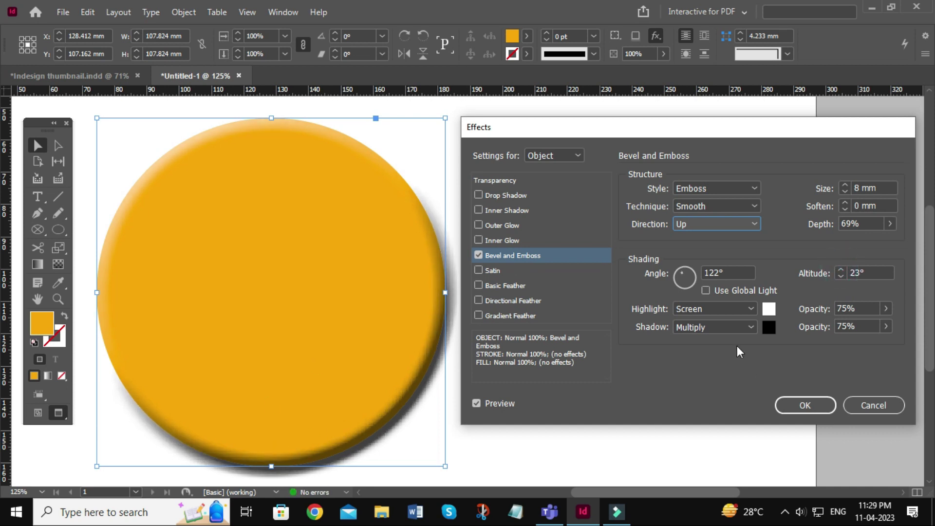
click(706, 291)
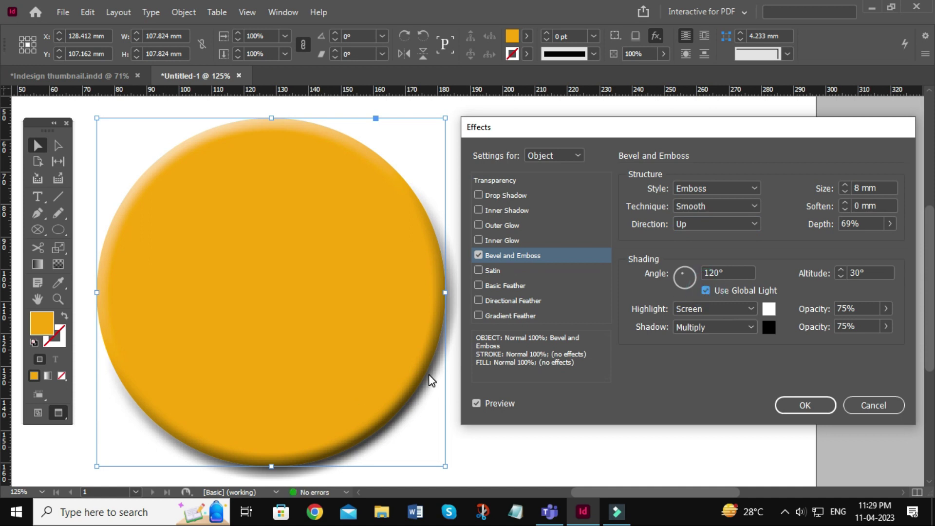
click(708, 289)
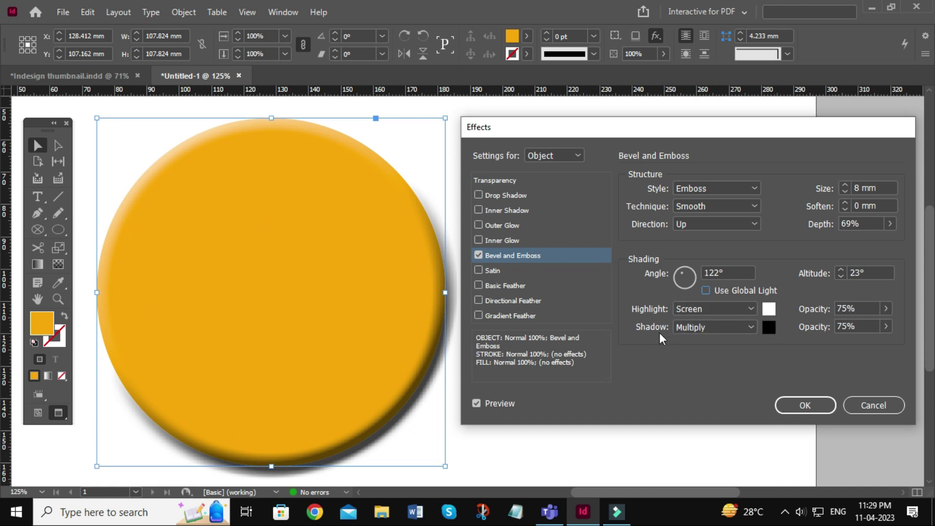
Look through the highlight blend modes, keep Screen, and set the highlight opacity to 99%
click(730, 309)
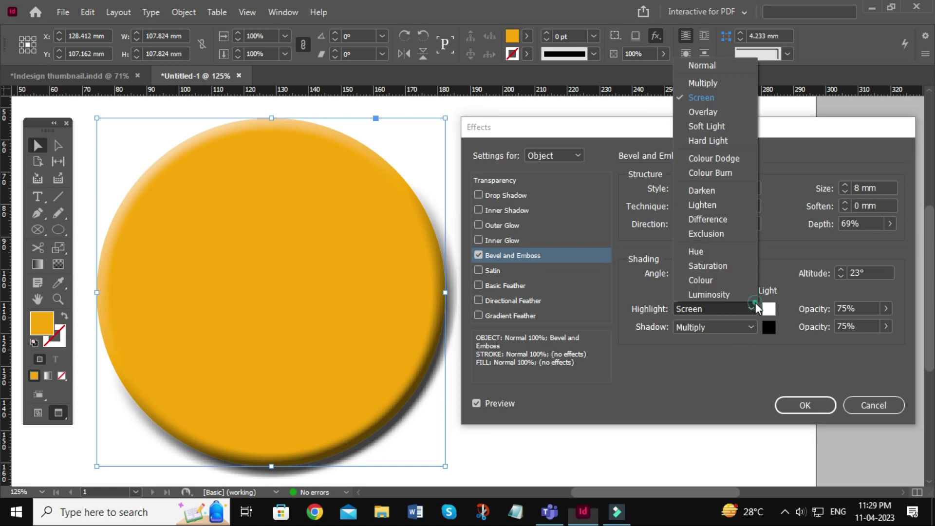
click(794, 361)
click(886, 327)
drag(874, 326, 888, 326)
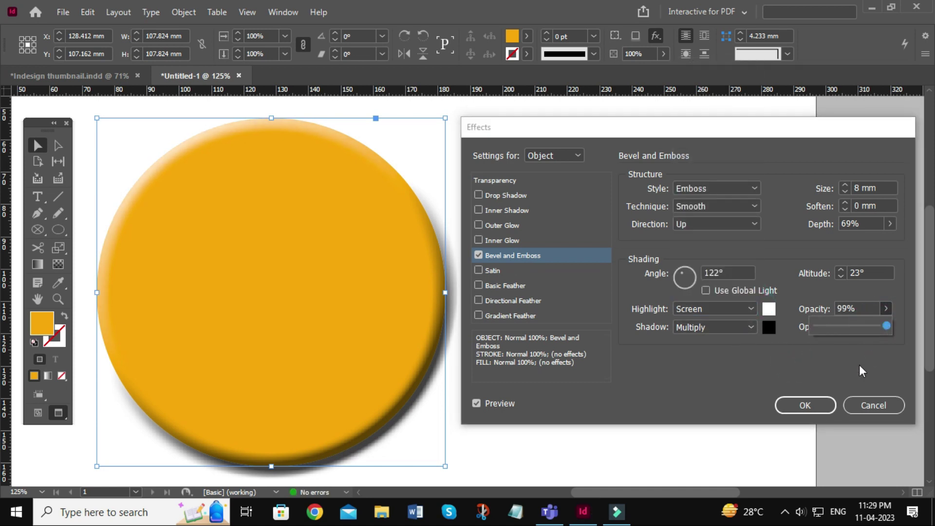
click(844, 366)
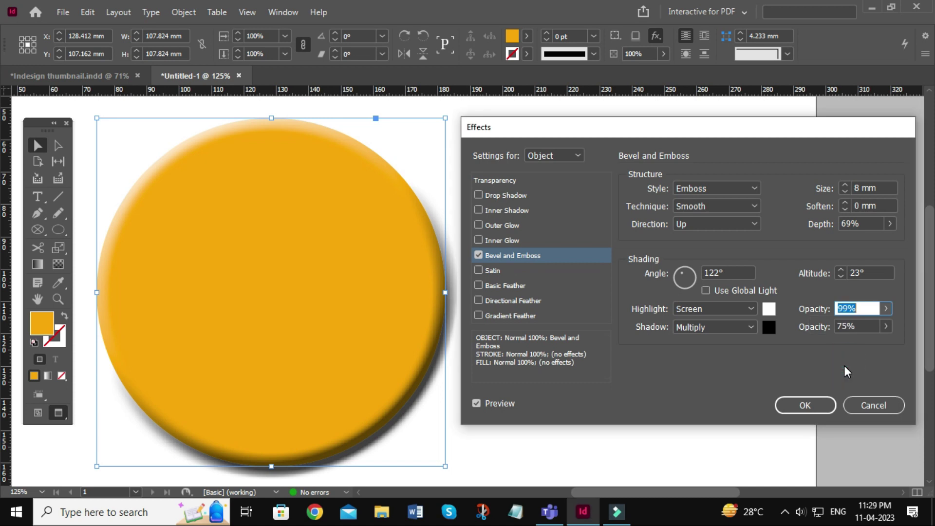
Discard the Emboss changes and reopen the circle's Bevel and Emboss effect settings
click(752, 192)
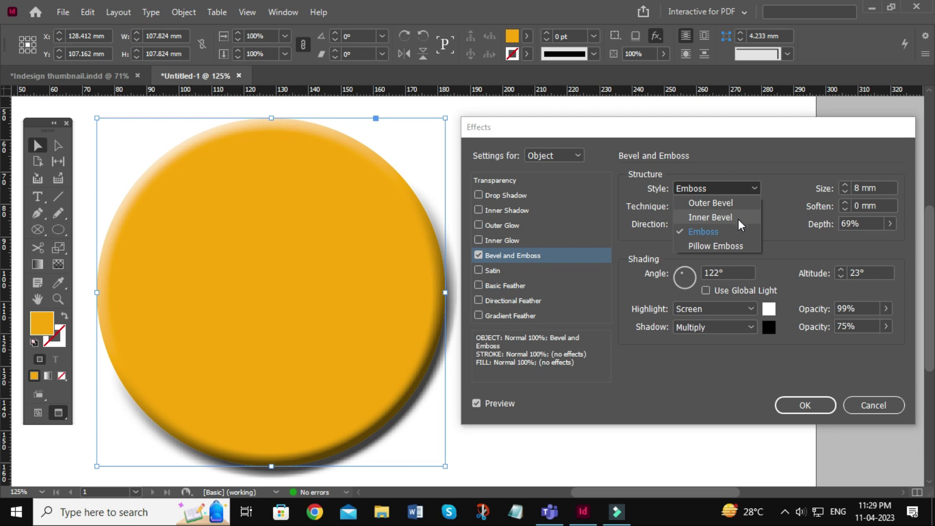
click(796, 259)
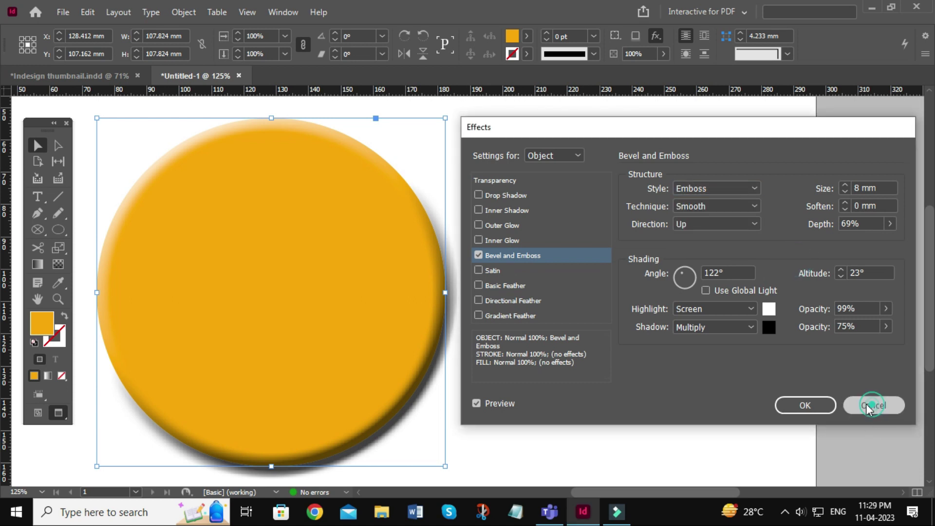
click(867, 405)
click(656, 37)
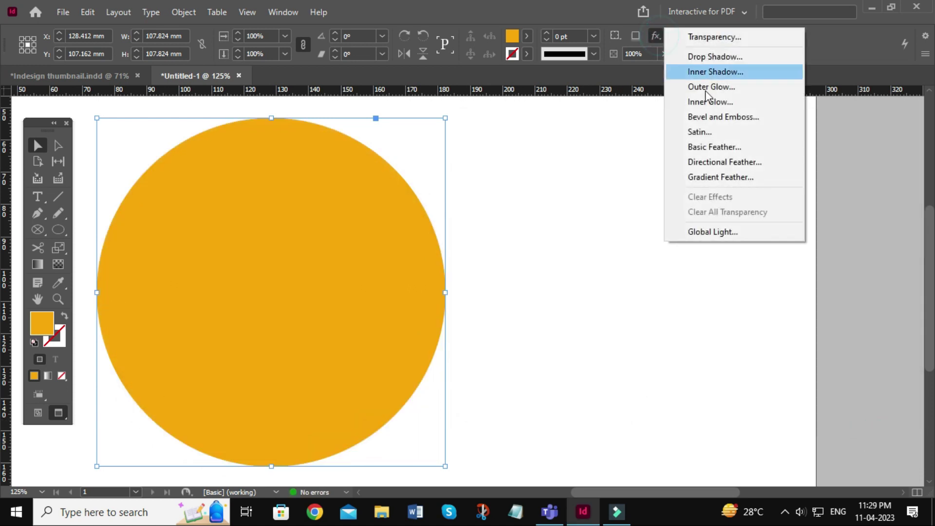
click(722, 119)
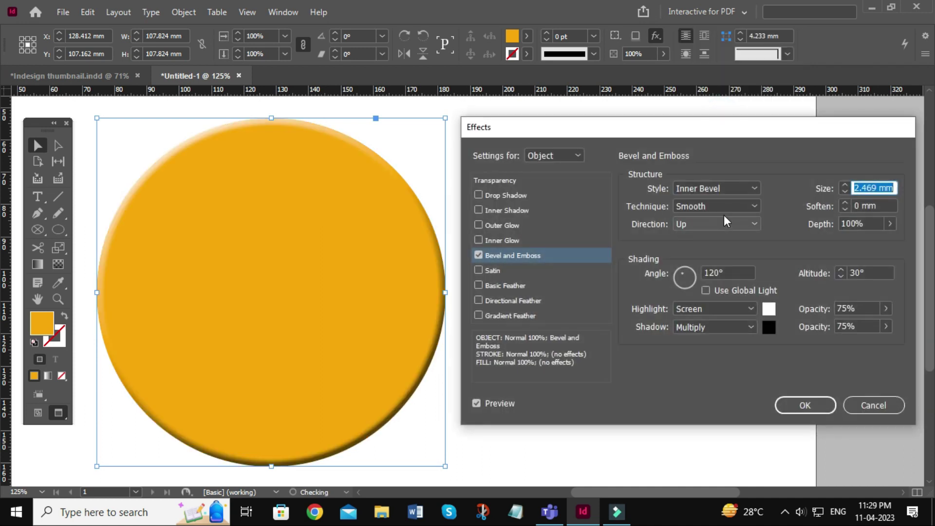
Apply the Pillow Emboss style to the circle and reduce its size to 0 mm
click(708, 188)
click(715, 241)
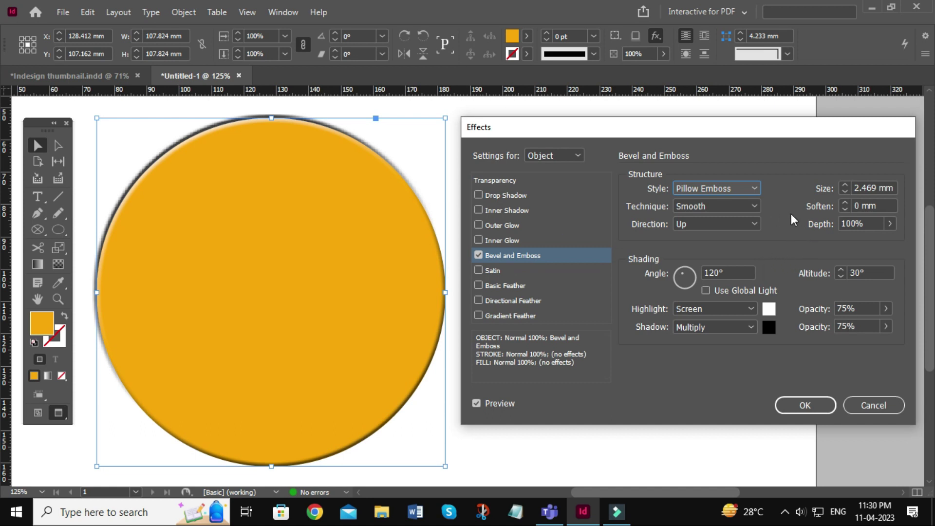
click(844, 193)
click(844, 193)
click(845, 193)
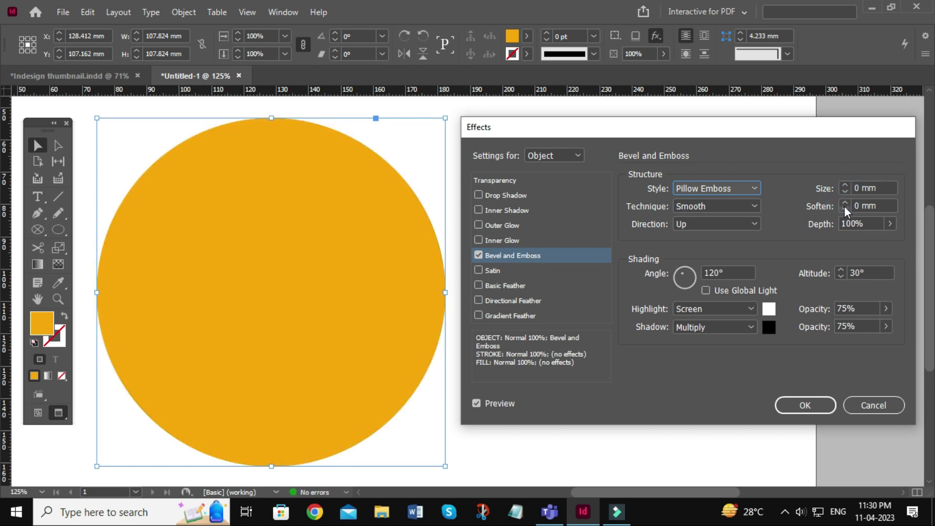
Increase the pillow emboss size to 9 mm
click(846, 191)
click(844, 185)
click(844, 185)
click(844, 185)
click(844, 185)
click(844, 185)
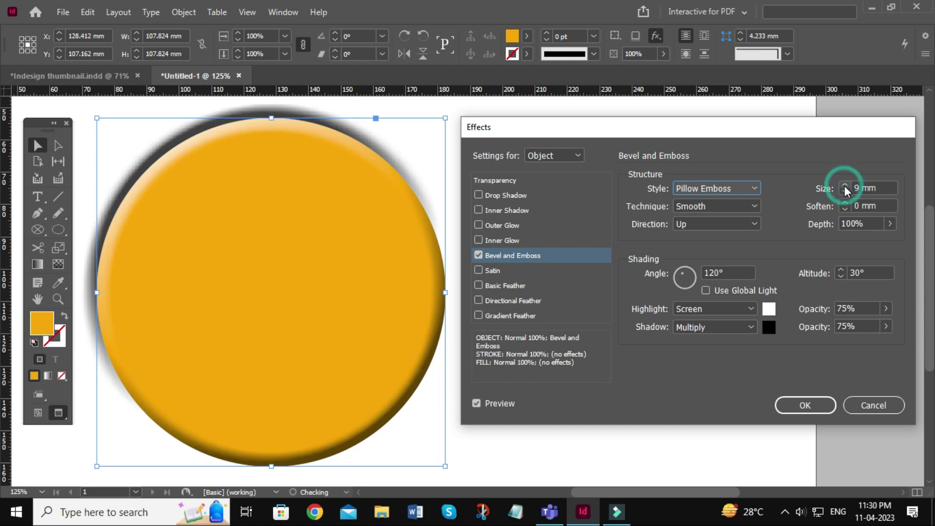
Reduce the pillow emboss size to 2 mm
click(846, 192)
click(846, 192)
click(846, 192)
click(845, 192)
click(846, 192)
click(846, 192)
click(846, 191)
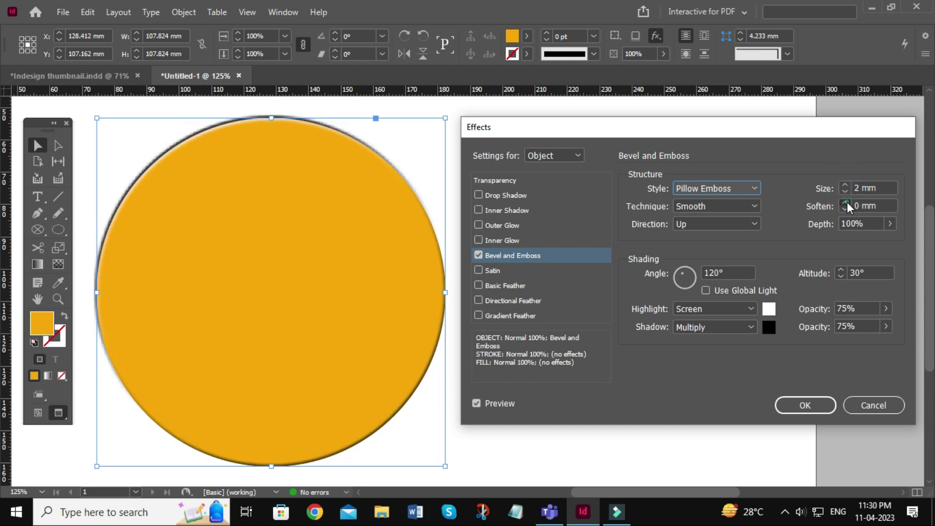
Increase the pillow emboss softening to 6 mm
click(846, 203)
click(846, 203)
click(846, 203)
click(846, 203)
click(846, 202)
click(847, 203)
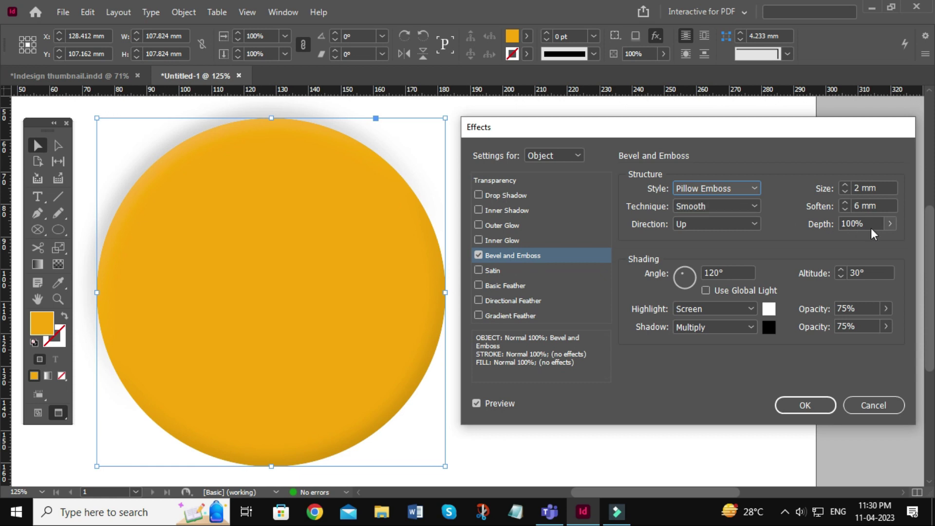
Keep the pillow emboss depth at 100% and set its size to 4 mm
click(890, 225)
drag(891, 241, 912, 244)
click(845, 187)
click(845, 187)
Reduce the pillow emboss softening to 0 mm
click(845, 209)
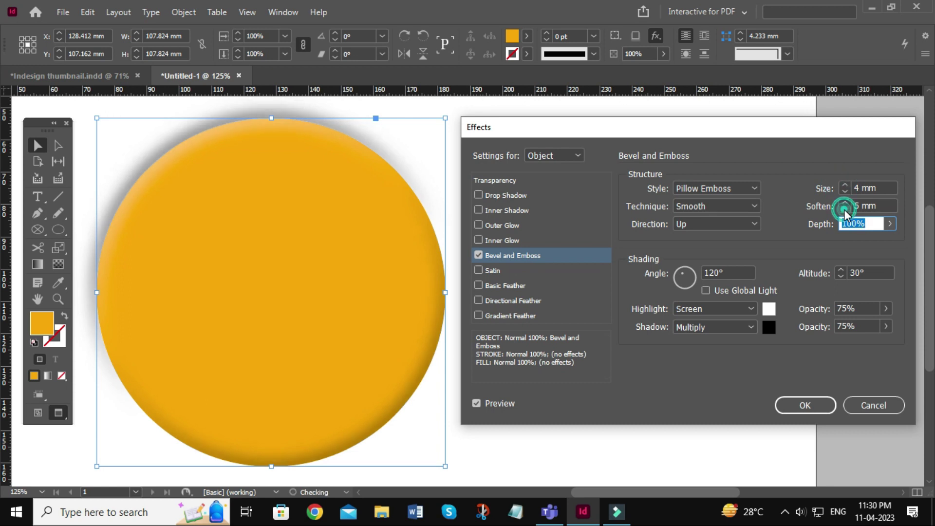
click(845, 209)
click(845, 209)
click(845, 209)
click(845, 209)
click(845, 209)
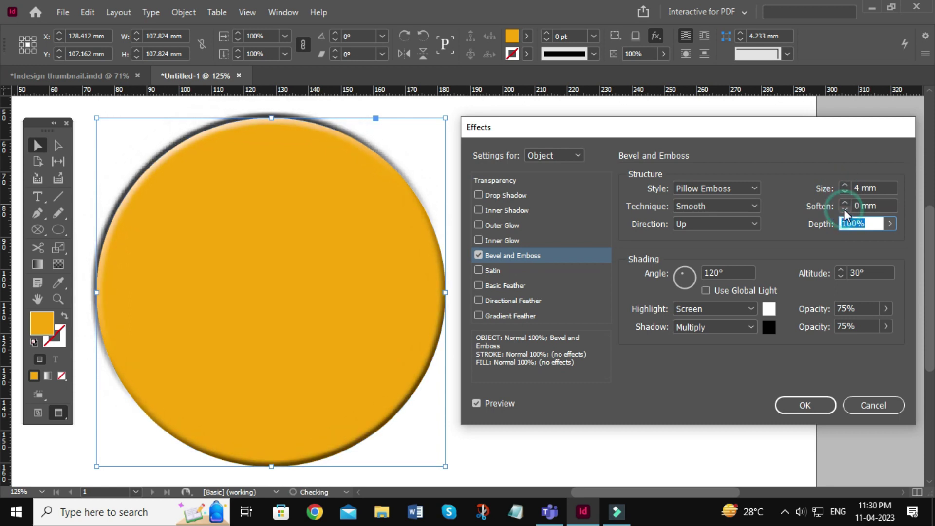
Set the pillow emboss direction to Down and raise the shading altitude to 36°
click(744, 222)
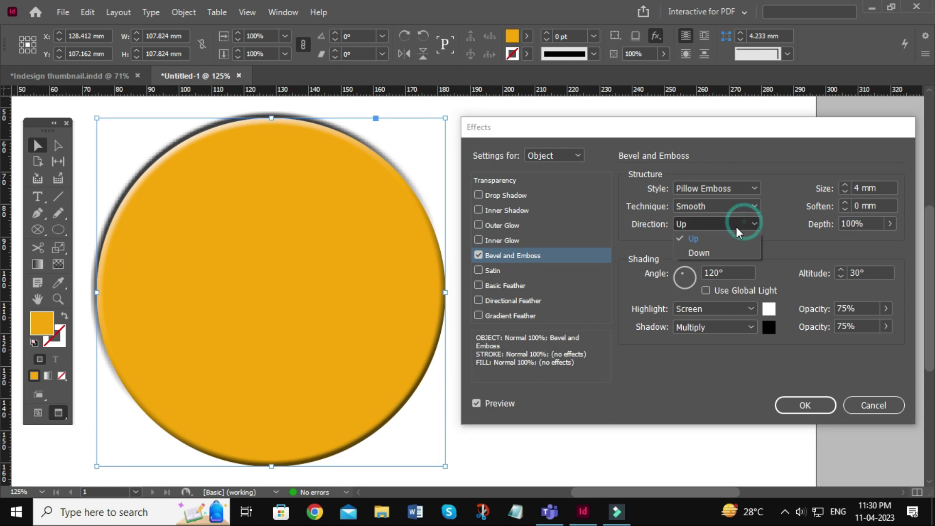
click(721, 251)
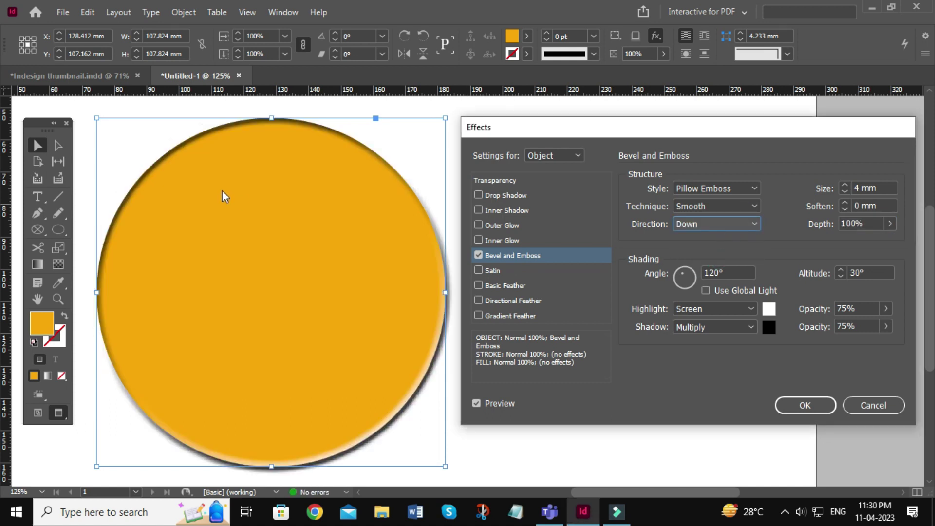
click(732, 255)
click(841, 270)
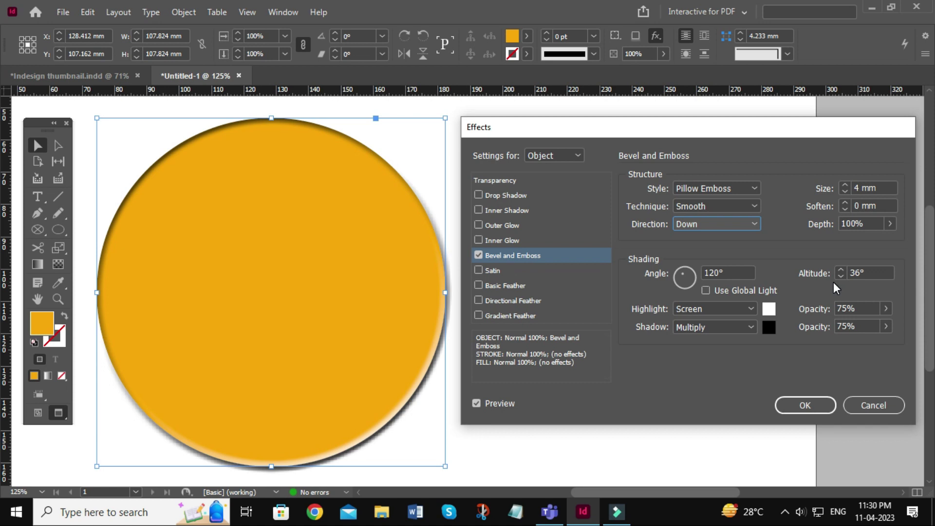
Try the Inner Bevel style on the circle with the same settings and switch to Emboss
click(737, 186)
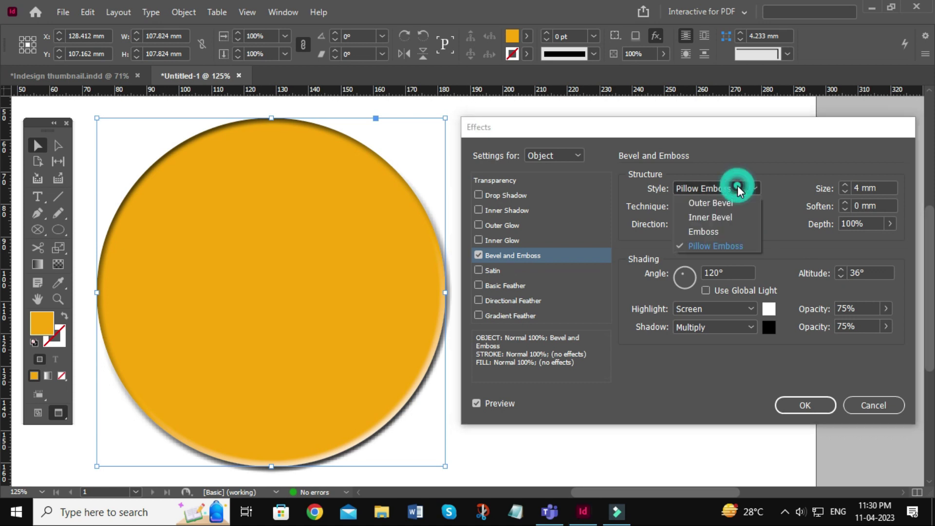
click(726, 219)
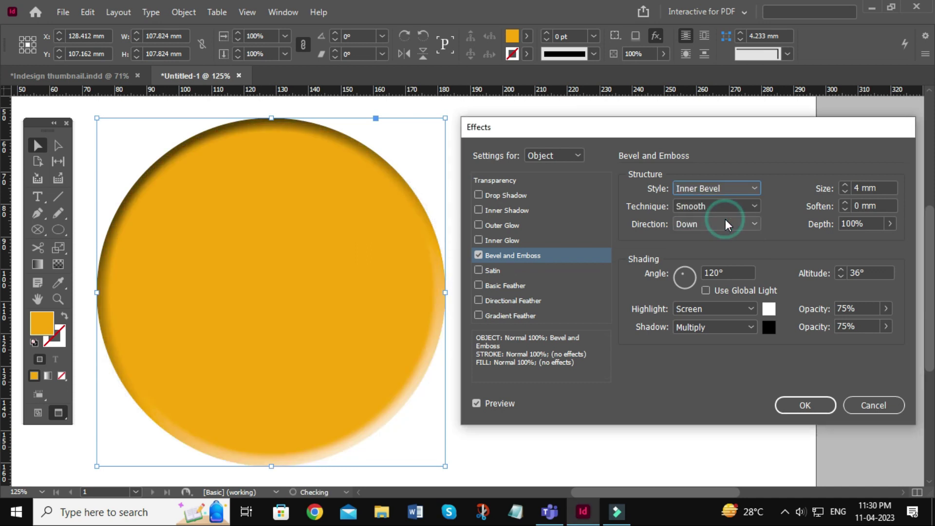
click(719, 191)
click(721, 233)
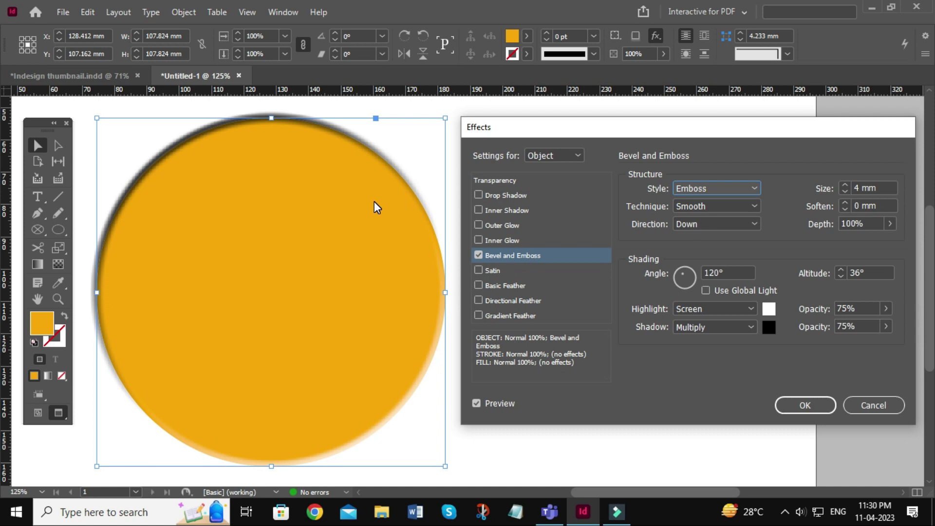
Review the emboss technique and style options, discard the Bevel and Emboss changes, and delete the orange circle
click(724, 205)
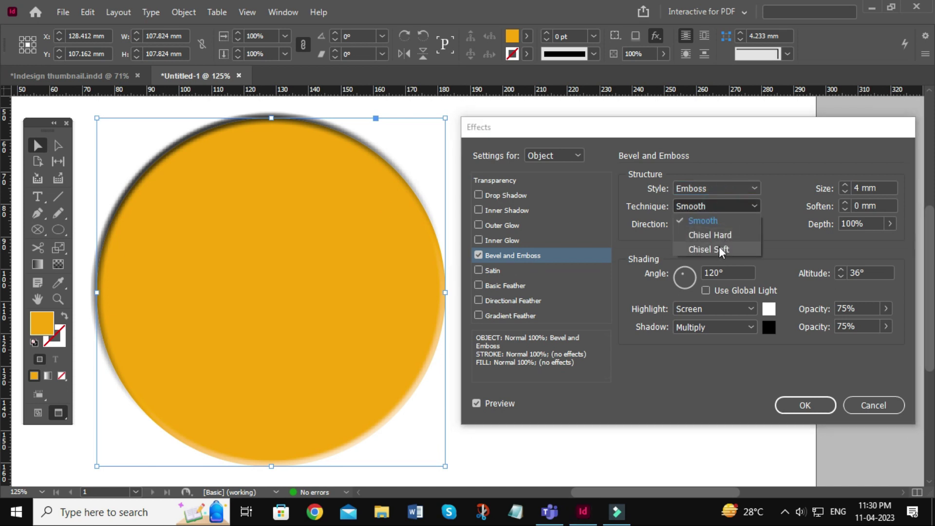
click(719, 191)
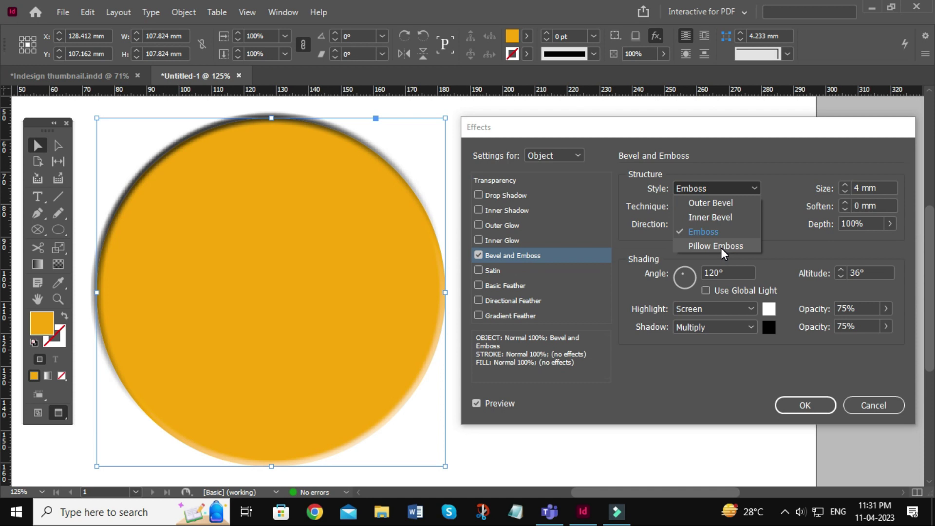
click(873, 405)
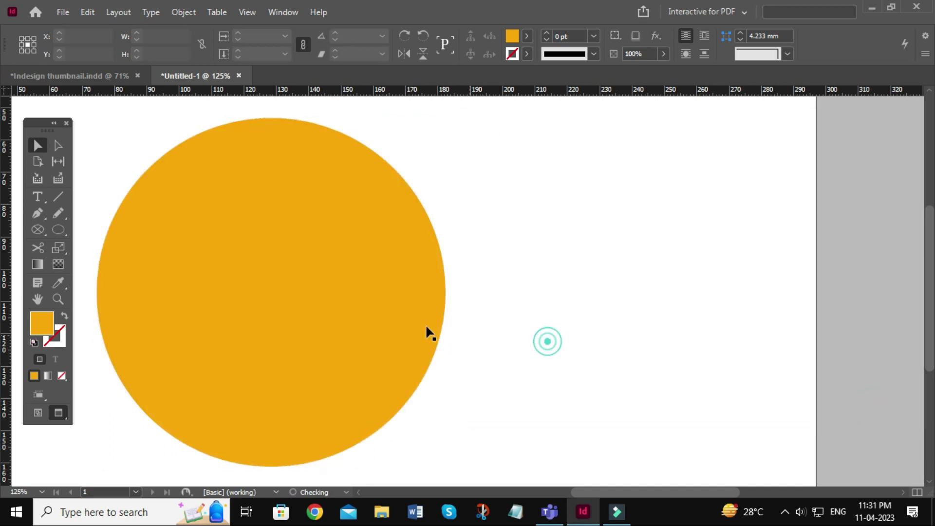
key(Delete)
Create a text frame about 141 by 68 mm on the page and enter a short first name in capitals
click(38, 197)
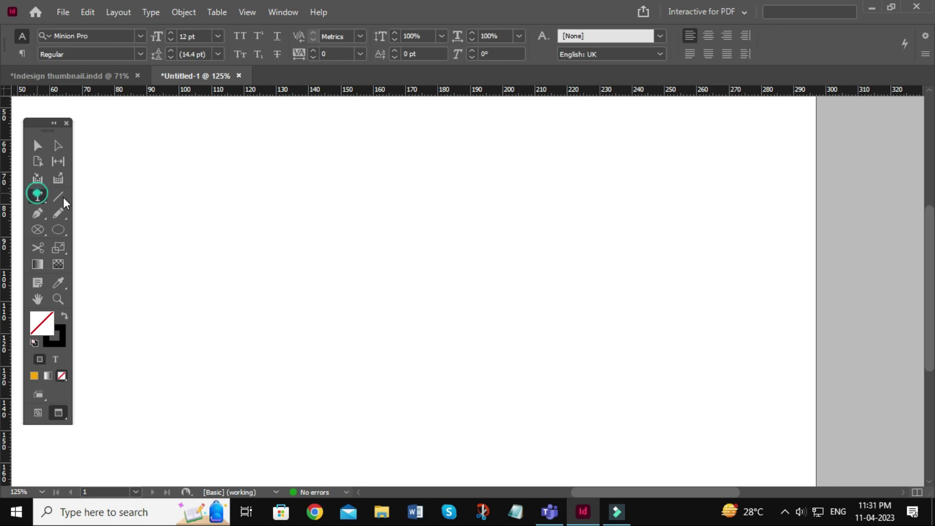
drag(162, 182, 617, 392)
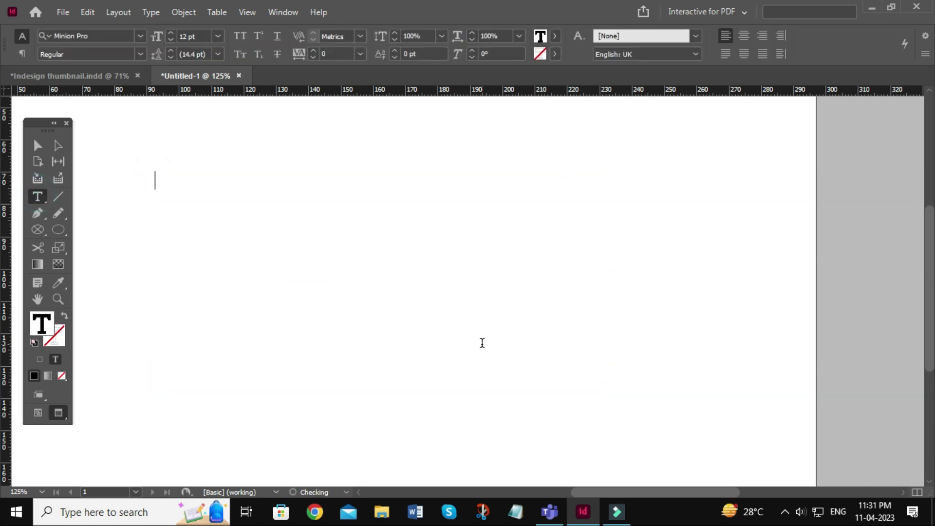
text(RAJ)
Format the whole text in the Swiss 721 Heavy font at 120 pt
key(ctrl+a)
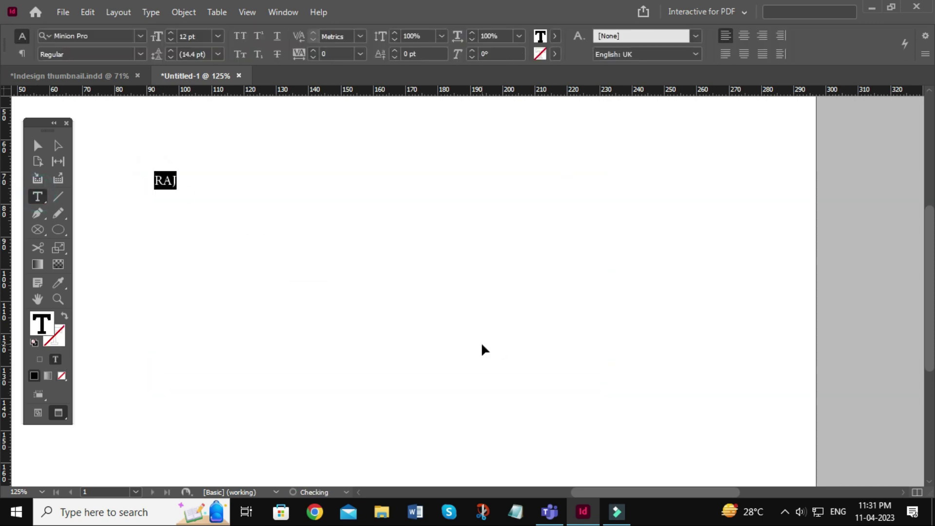
key(ctrl+t)
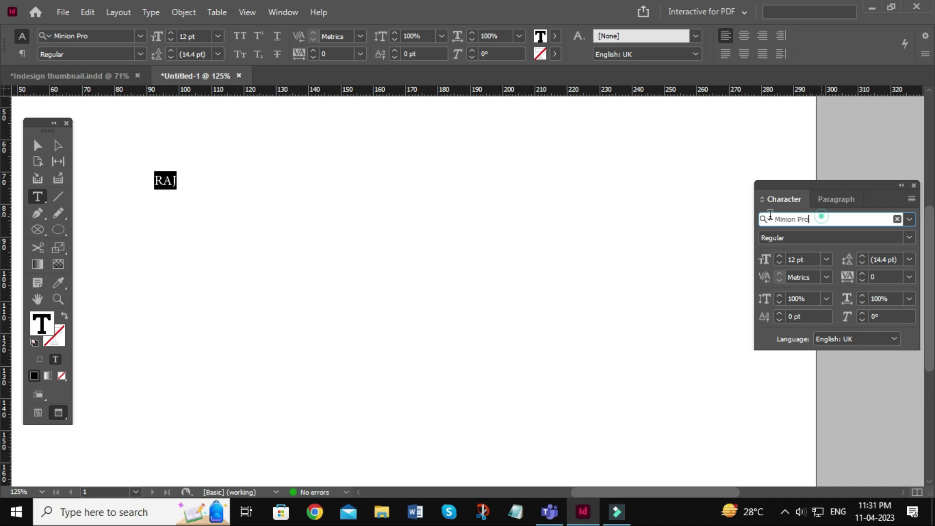
text(swi)
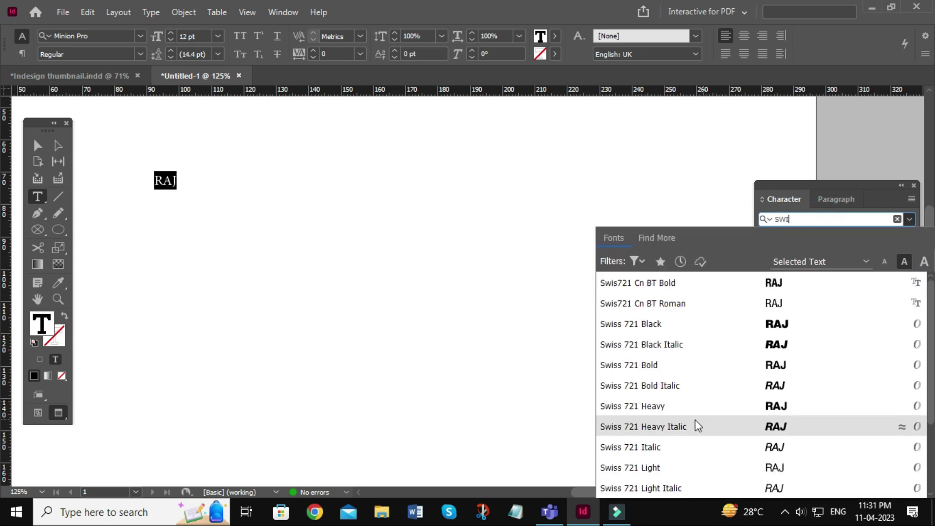
click(664, 408)
click(799, 259)
text(100)
key(Return)
click(767, 259)
text(120)
key(Return)
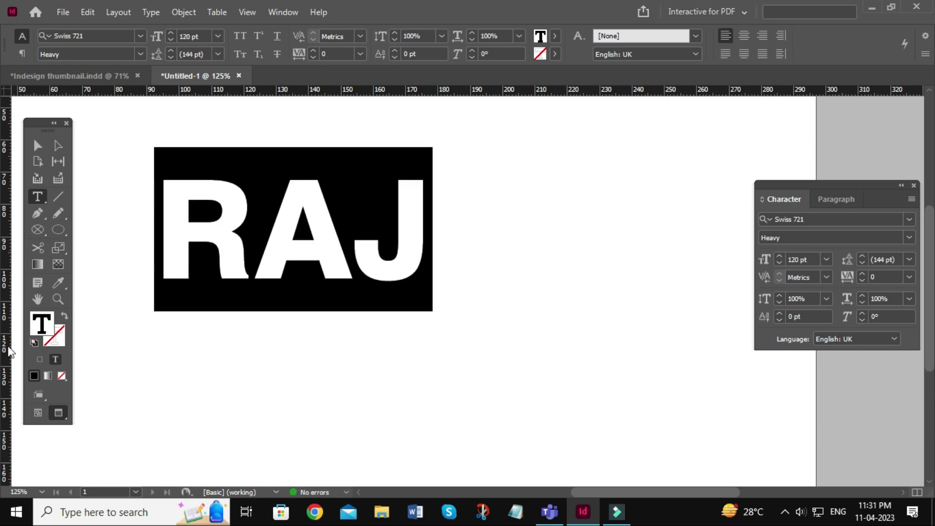
Shrink the text frame to fit the lettering
click(38, 145)
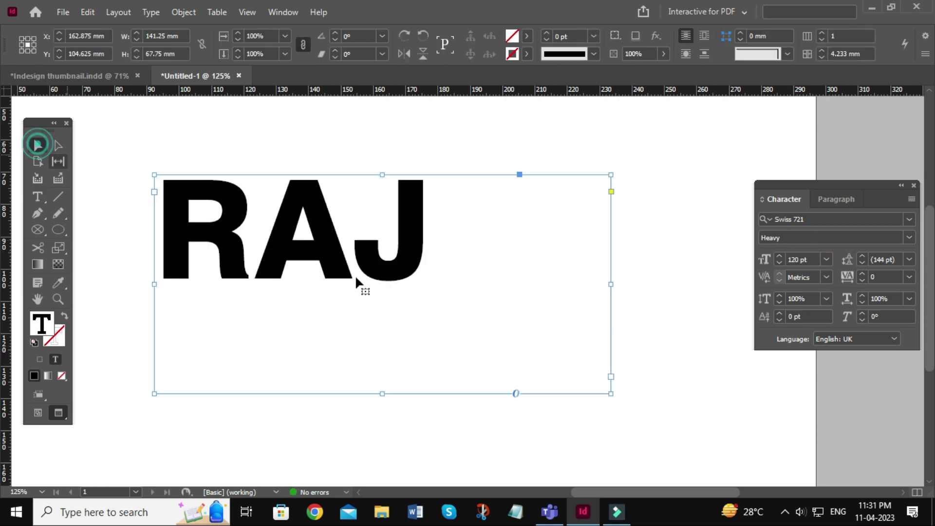
double_click(612, 393)
key(ctrl+=)
key(ctrl+=)
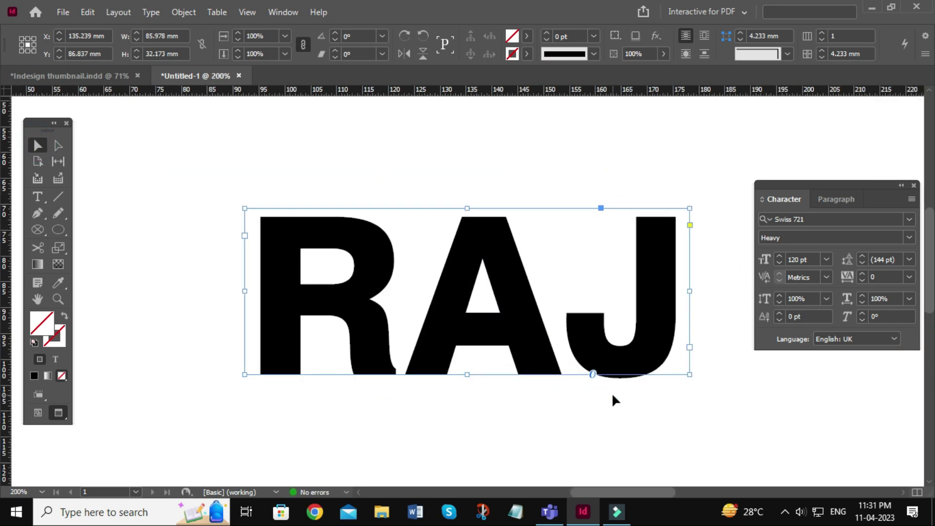
Fill the text with a blue of C 100, M 20, Y 0, K 0
click(54, 360)
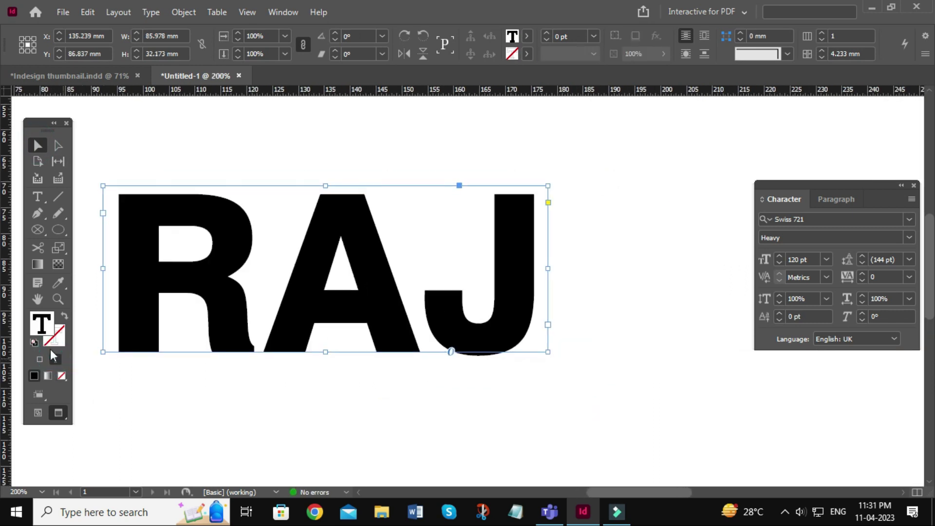
double_click(42, 323)
click(833, 306)
text(100)
key(Tab)
text(20)
key(Tab)
key(Tab)
text(0)
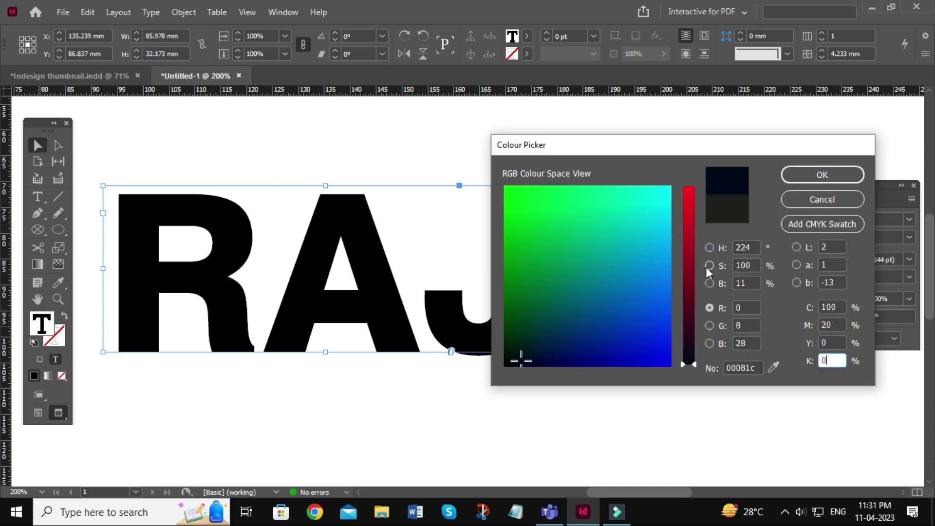
key(Return)
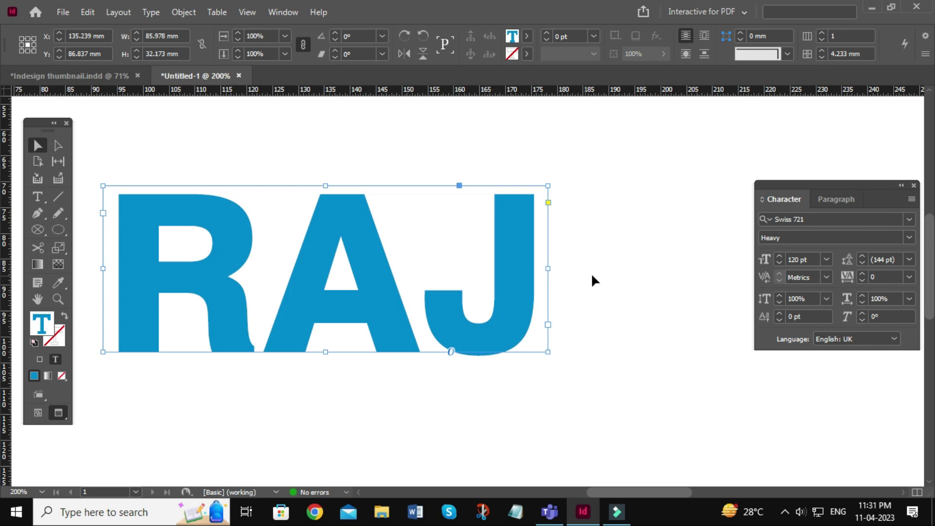
Close the character settings and apply a Bevel and Emboss effect to the selected text frame
key(ctrl+equal)
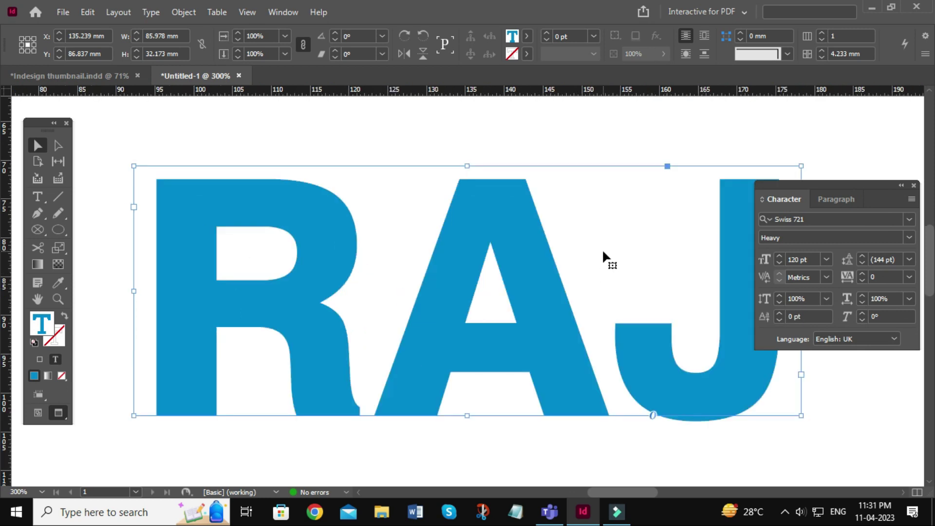
drag(612, 308, 546, 276)
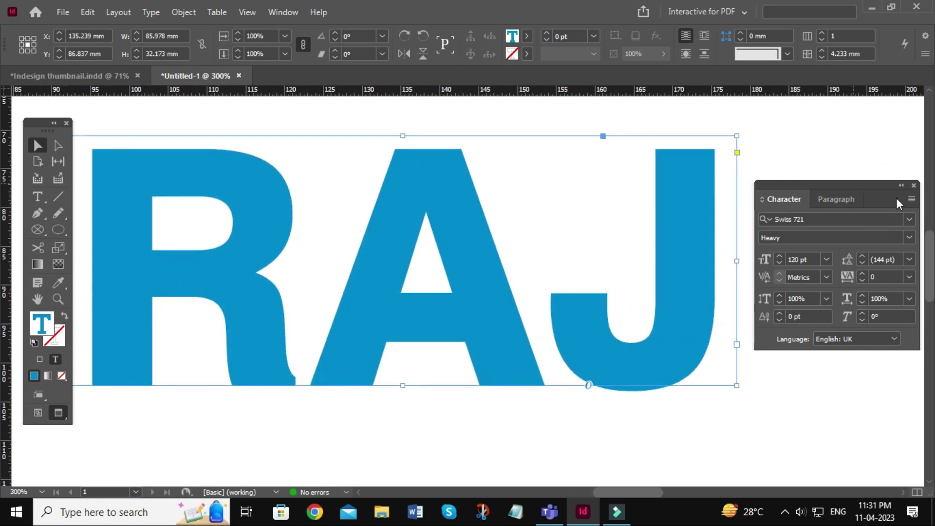
click(914, 185)
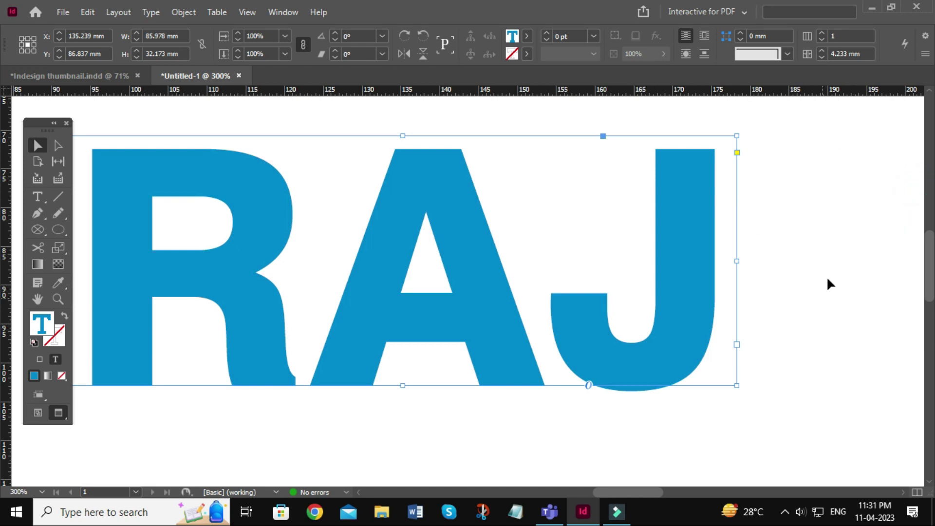
click(828, 279)
click(720, 308)
click(655, 35)
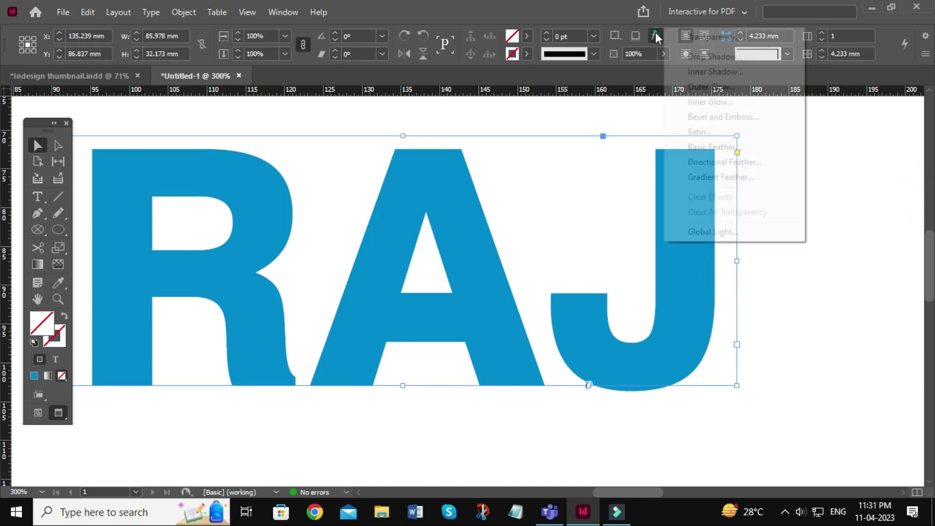
click(724, 116)
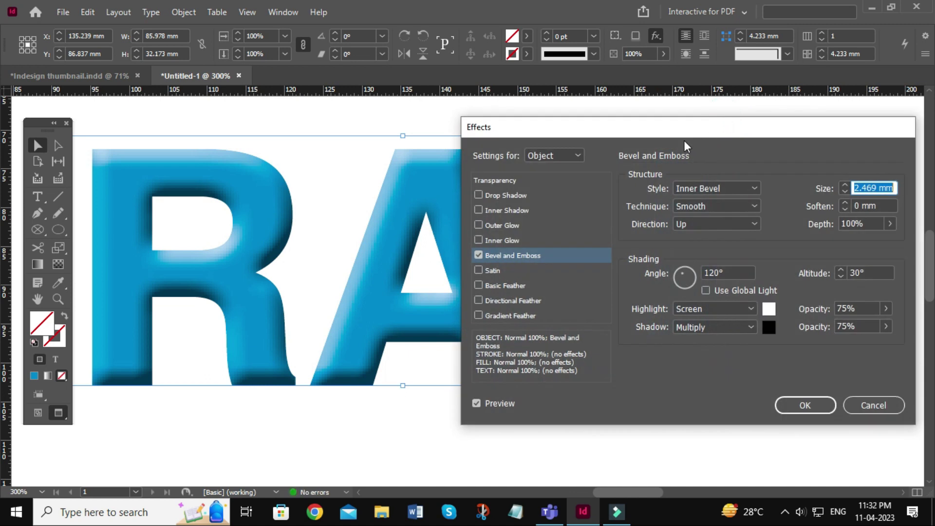
drag(677, 134, 656, 171)
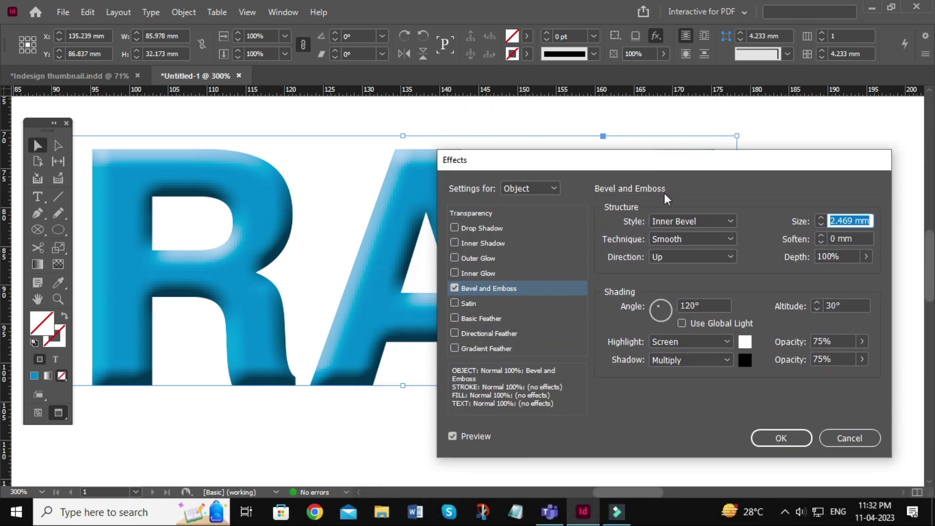
Change the text's bevel style to Emboss and set its size to 2 mm
click(723, 221)
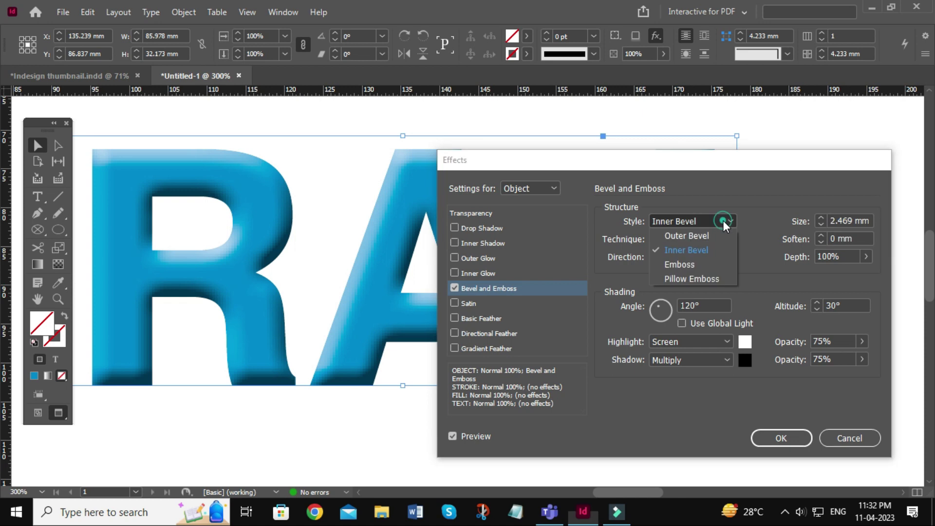
click(688, 264)
drag(627, 160, 655, 127)
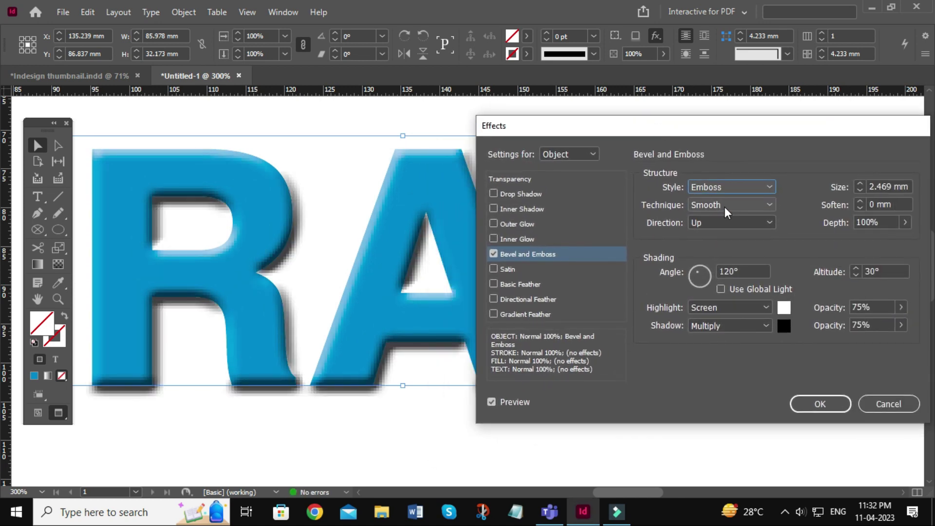
click(861, 189)
click(861, 190)
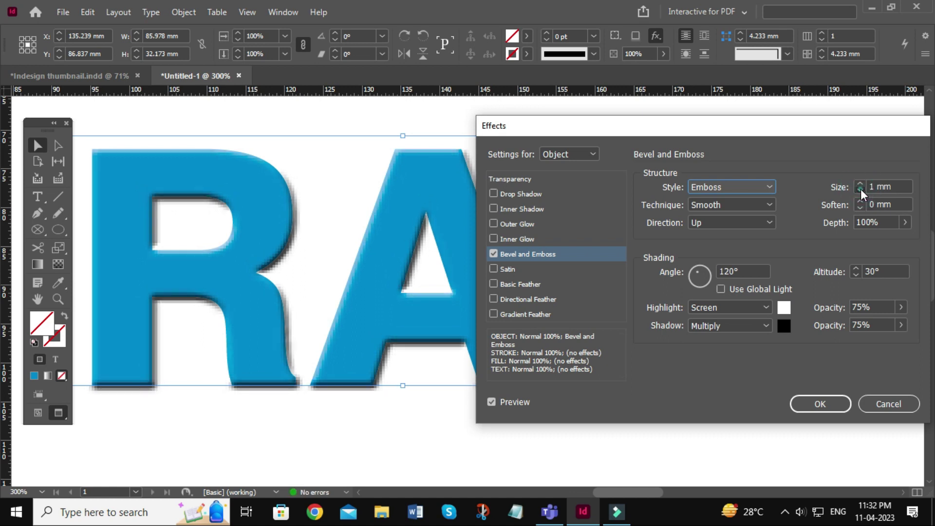
click(861, 189)
click(860, 185)
click(860, 185)
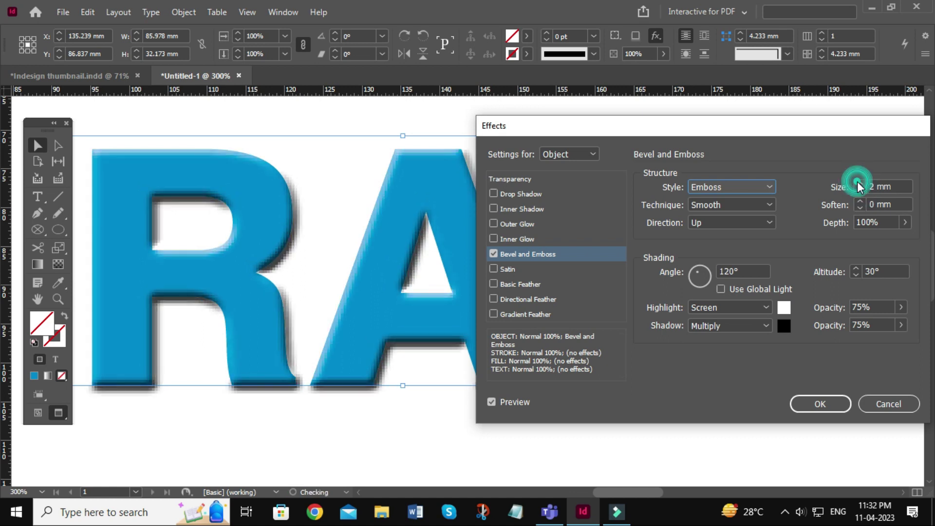
Set the emboss technique to Chisel Hard, try the Down direction and return it to Up
click(762, 205)
click(735, 235)
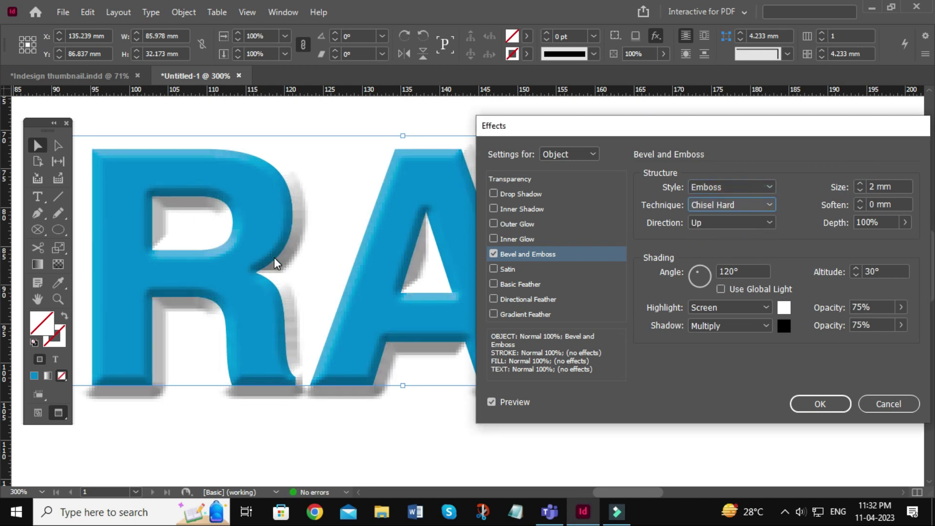
click(746, 218)
click(728, 248)
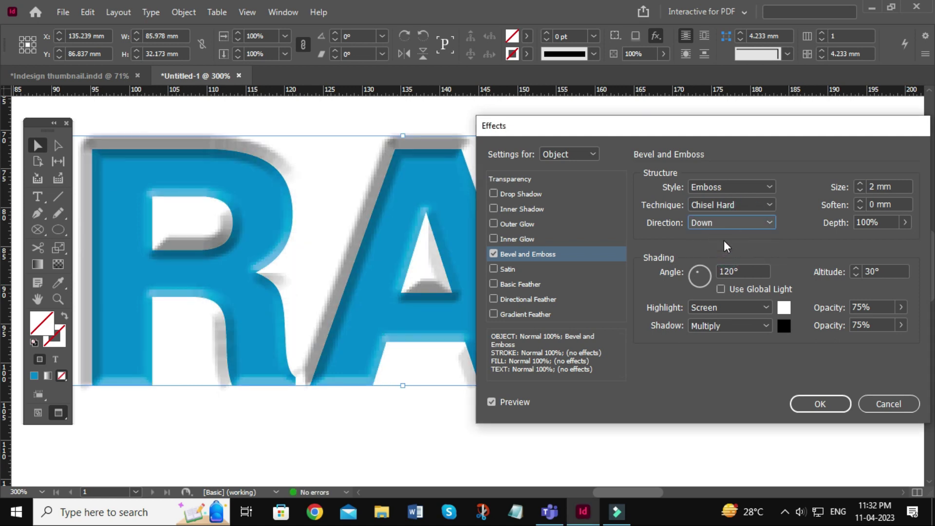
click(714, 220)
click(711, 235)
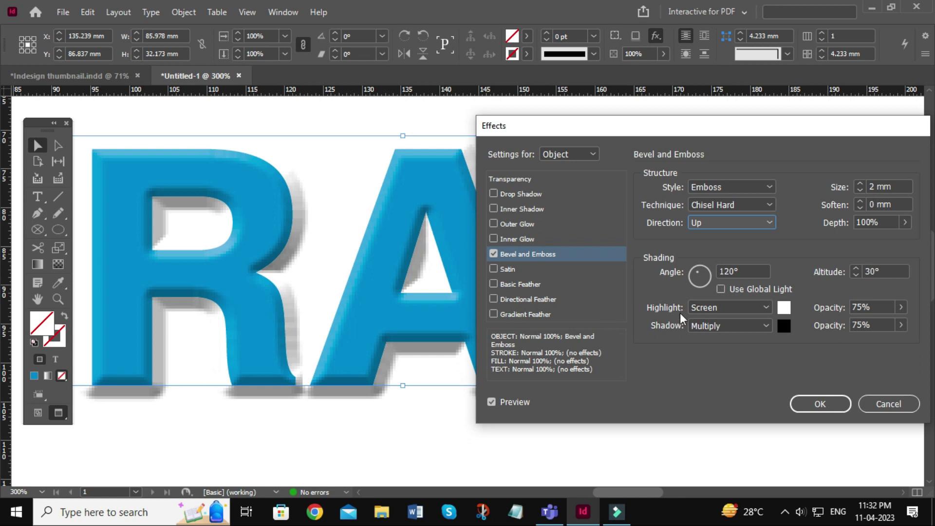
Set the emboss shading to an 80° angle and 34° altitude, with 41% shadow opacity and 100% highlight opacity
click(704, 269)
drag(703, 270, 702, 271)
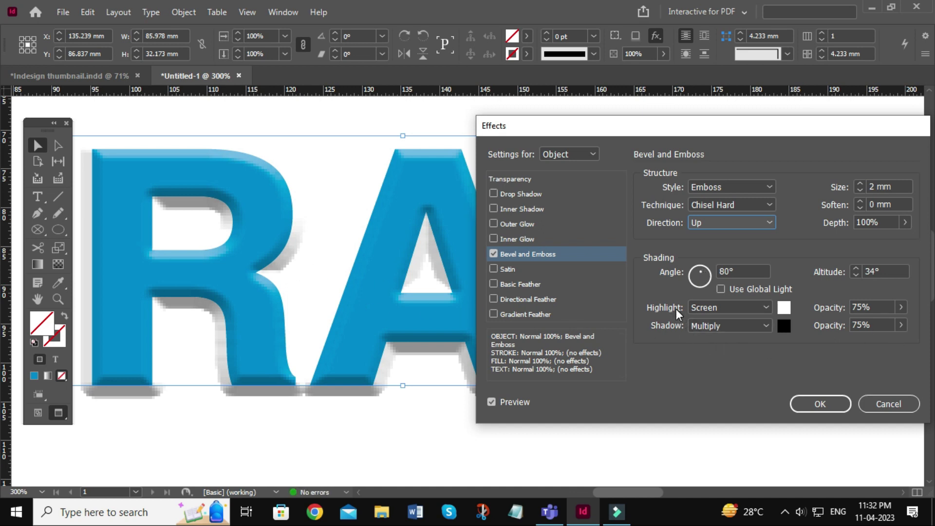
click(901, 325)
drag(884, 343, 855, 347)
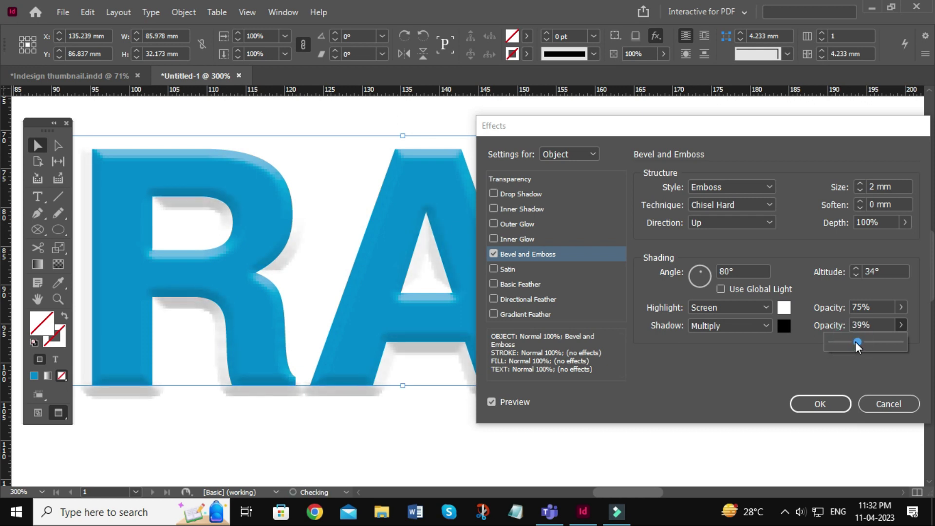
click(901, 306)
drag(884, 323, 926, 326)
drag(638, 126, 615, 113)
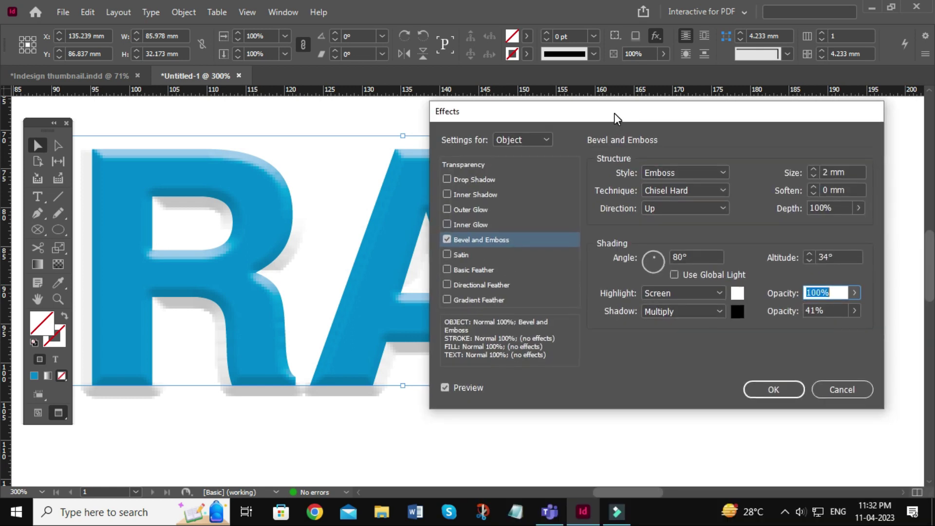
Change the text's bevel style to Inner Bevel and raise its size to about 4 mm
click(700, 175)
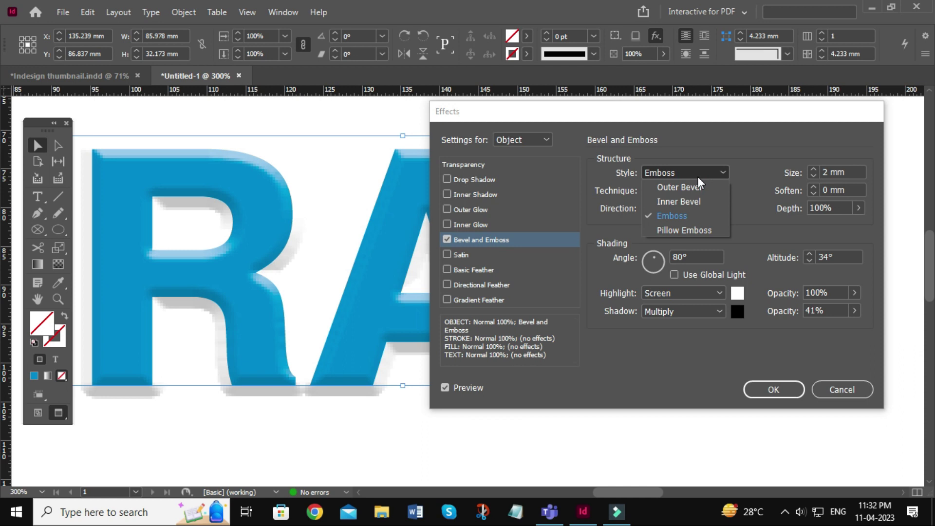
click(682, 202)
drag(566, 111, 646, 116)
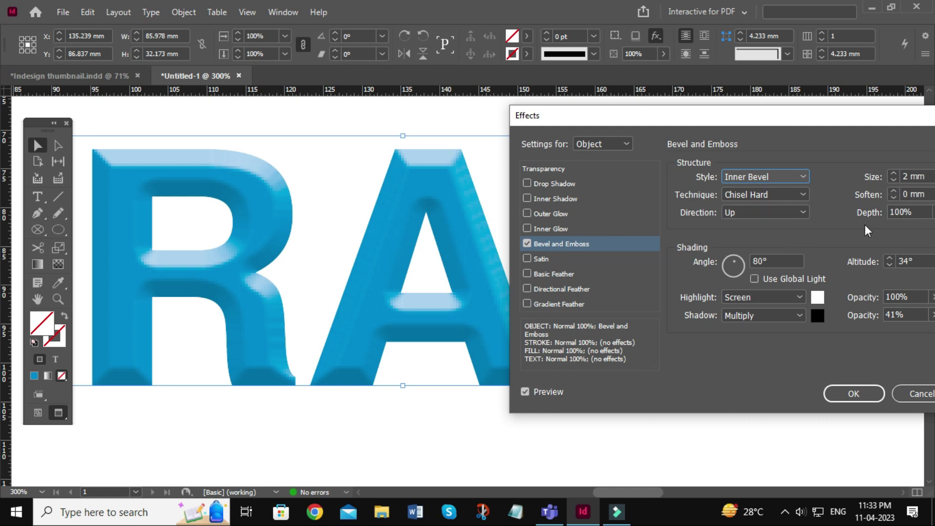
drag(890, 122, 865, 121)
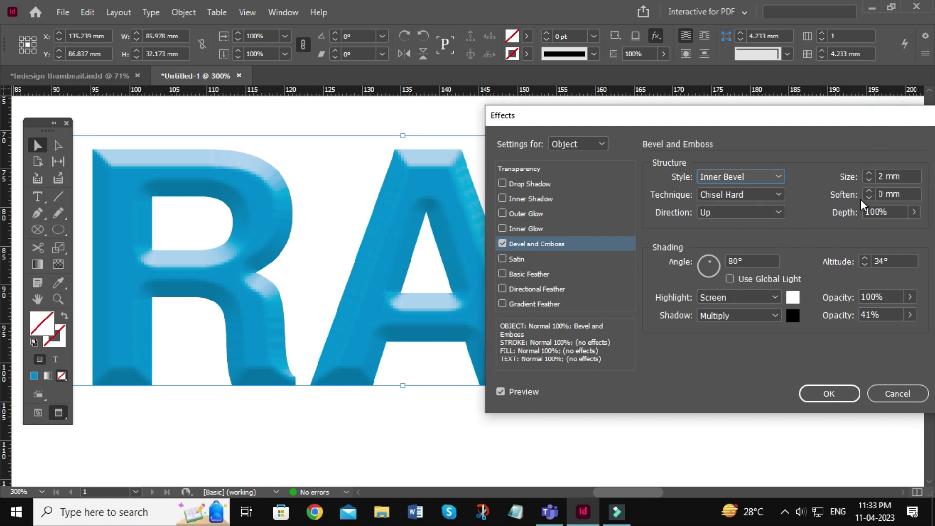
click(869, 174)
click(869, 173)
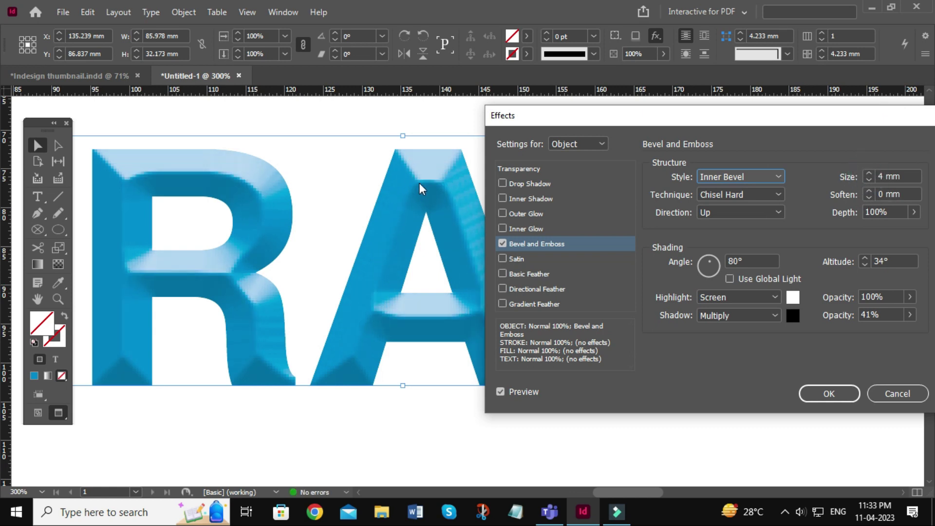
click(869, 174)
drag(566, 129, 752, 163)
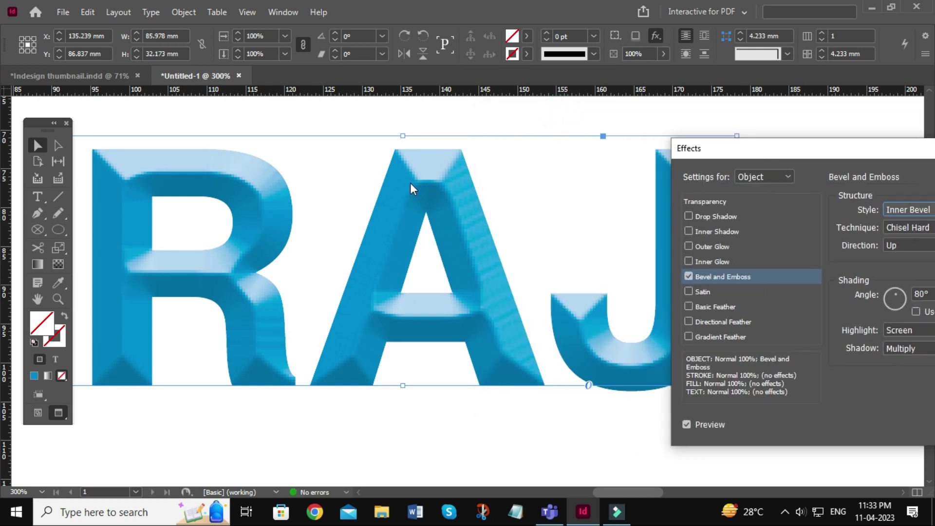
Apply the bevel settings to the text, deselect it and examine the bevelled letters from far and near
drag(852, 149, 697, 142)
click(771, 395)
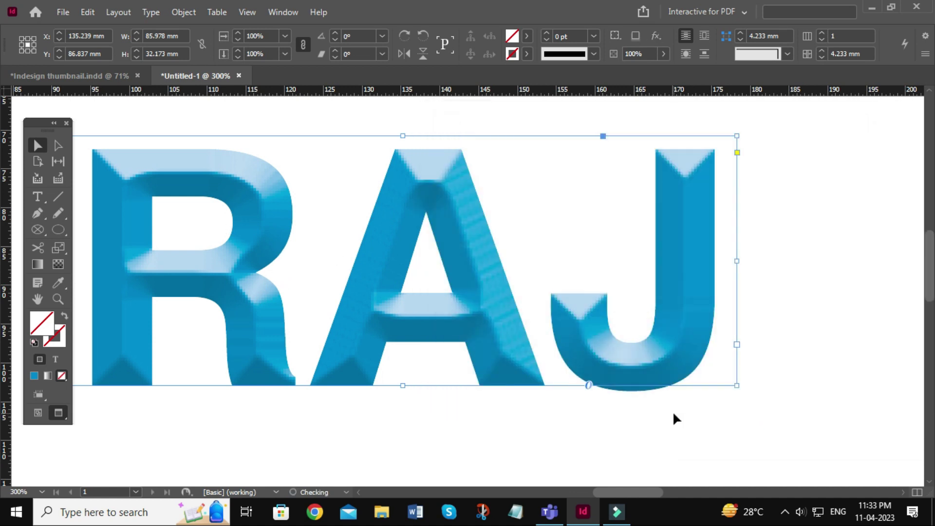
click(674, 411)
key(ctrl+minus)
key(ctrl+minus)
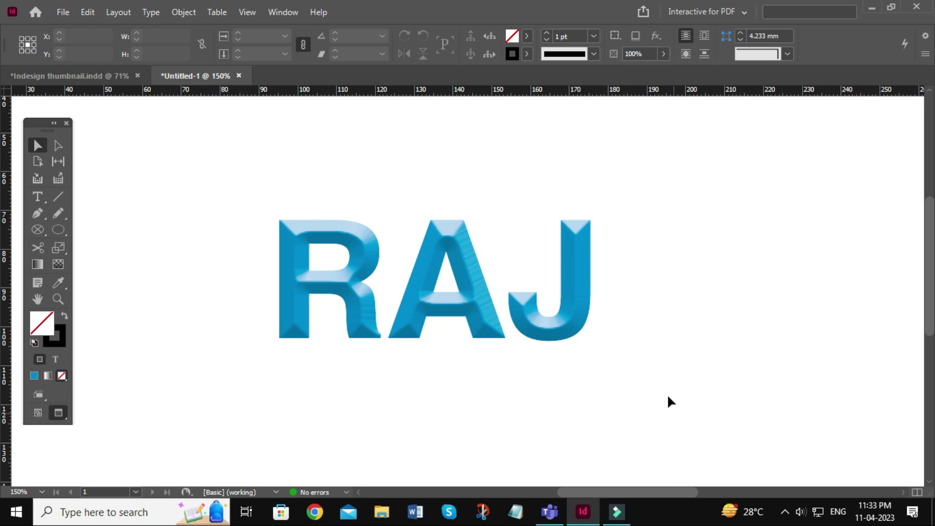
drag(671, 402, 643, 384)
key(ctrl+equal)
key(ctrl+equal)
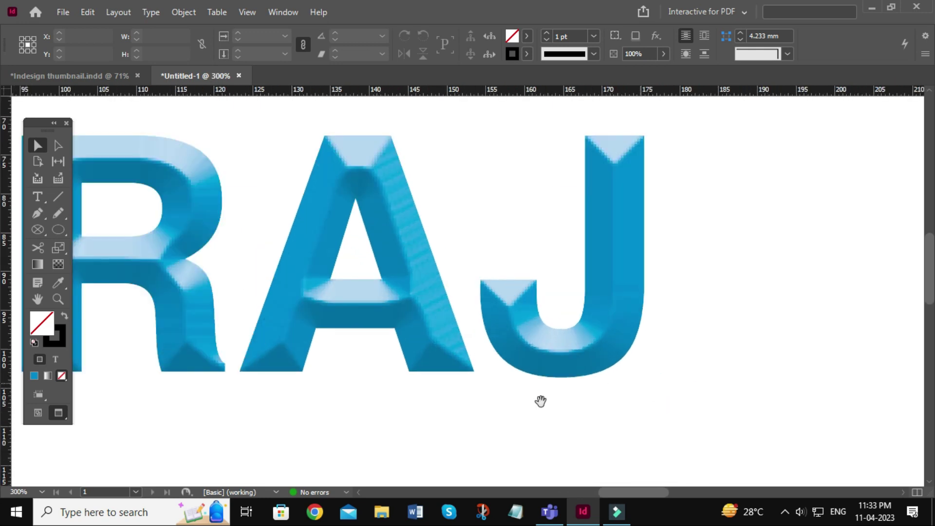
drag(540, 401, 677, 417)
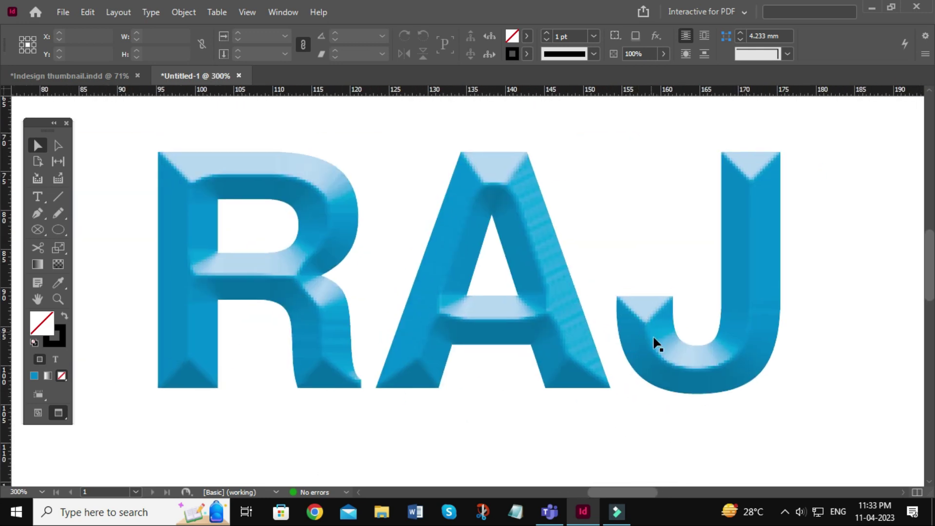
Delete the text and draw a tall, narrow rectangle about 6.9 mm wide and 34.2 mm high
click(722, 372)
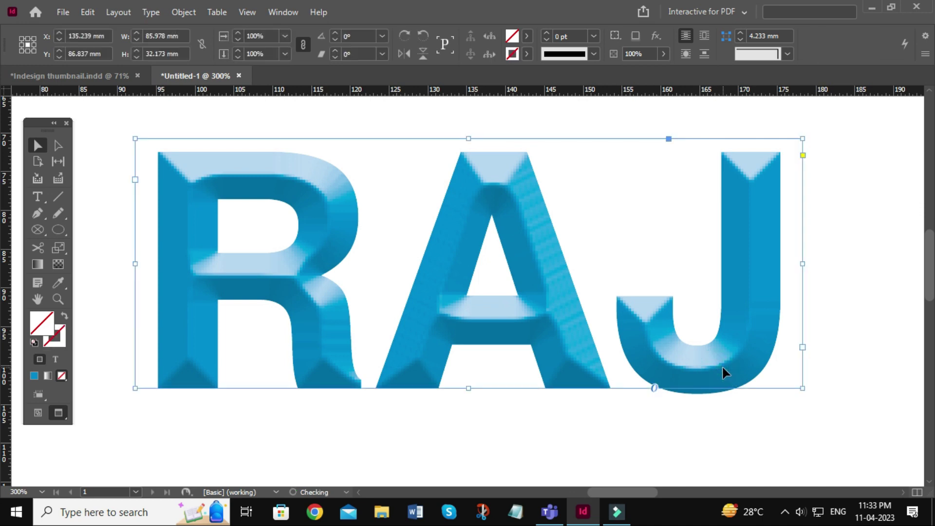
key(Delete)
click(61, 231)
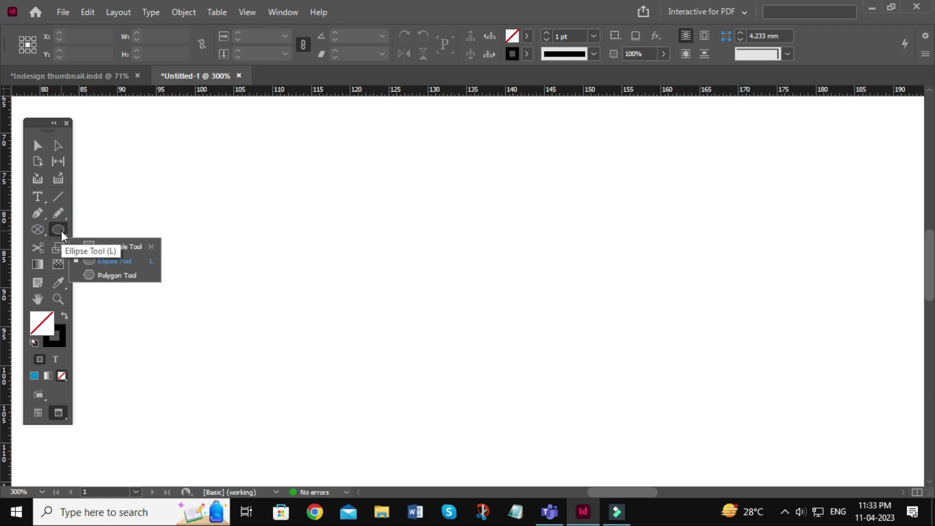
click(119, 246)
drag(277, 158, 330, 423)
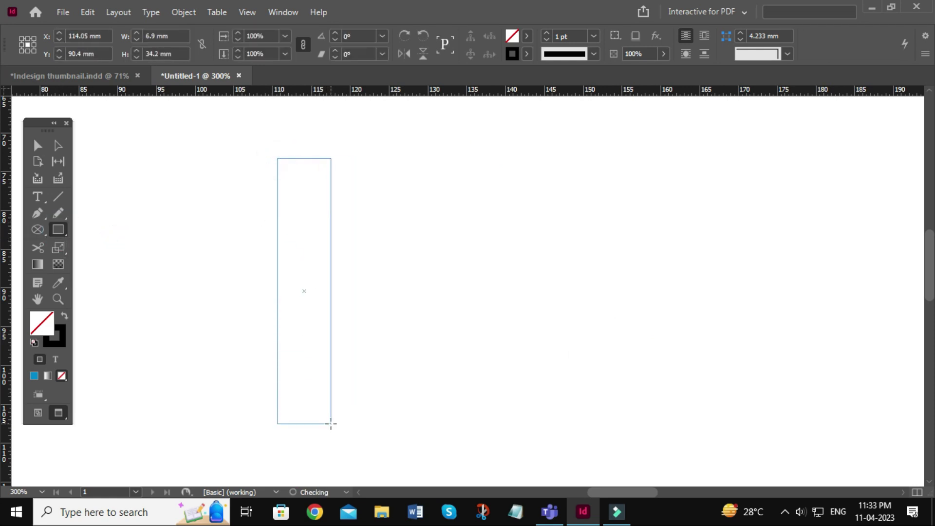
click(37, 143)
Swap the rectangle's stroke and fill, fill it with the yellow C=0 M=0 Y=100 K=0 swatch and shift it slightly right
click(65, 316)
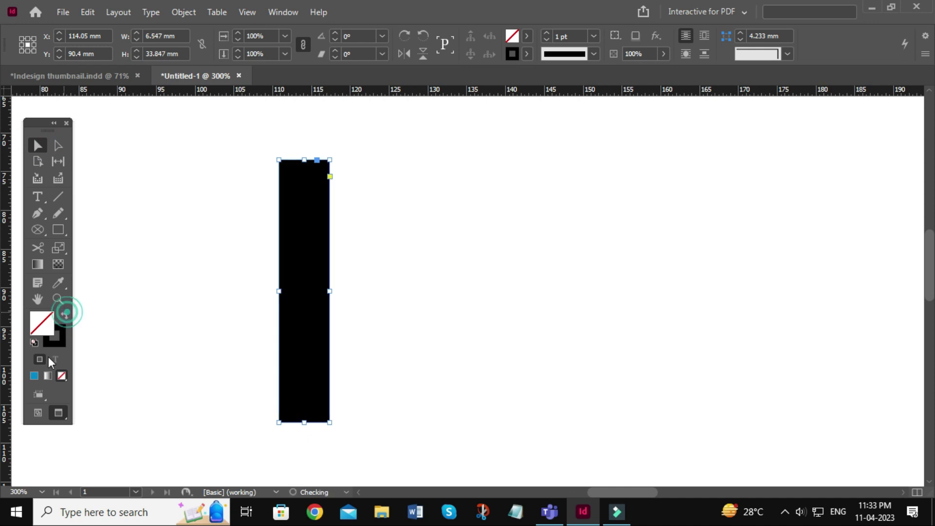
click(527, 35)
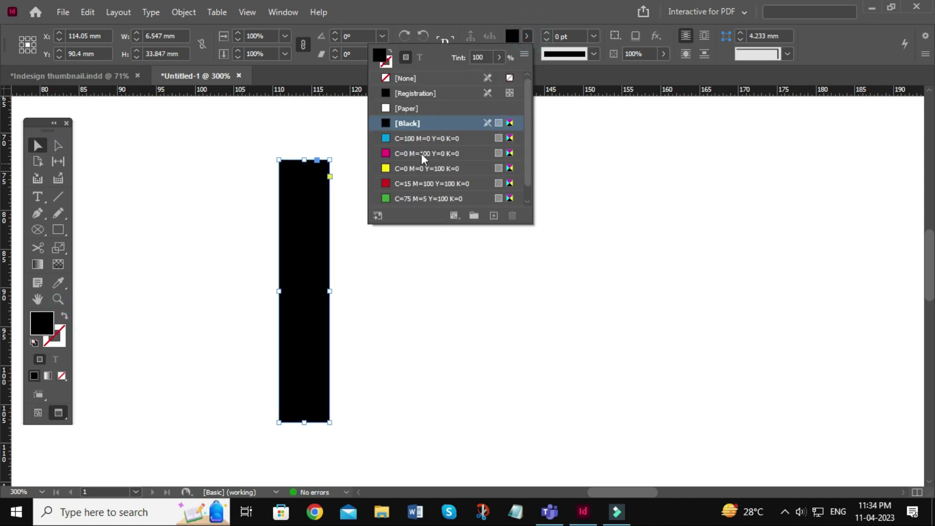
click(390, 168)
click(402, 250)
drag(317, 282, 351, 283)
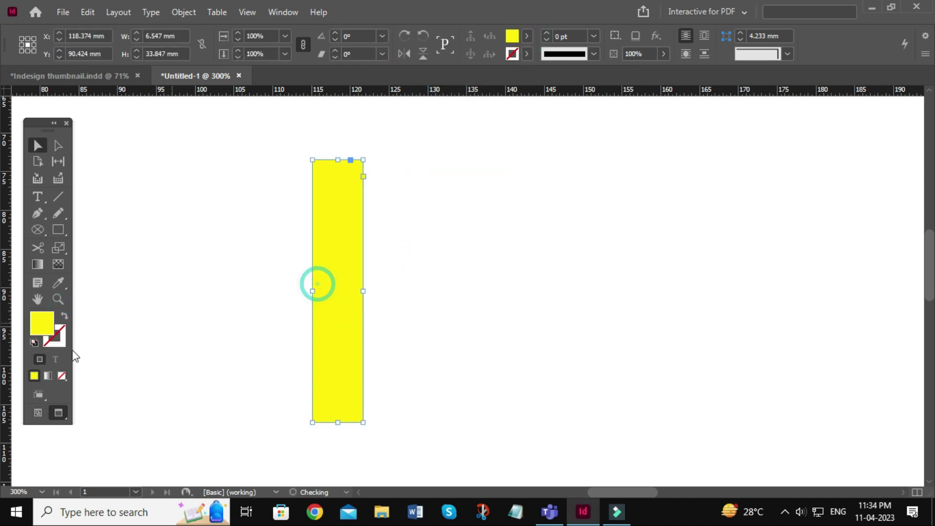
Change the rectangle's fill to a golden yellow by setting magenta to 25%
double_click(39, 324)
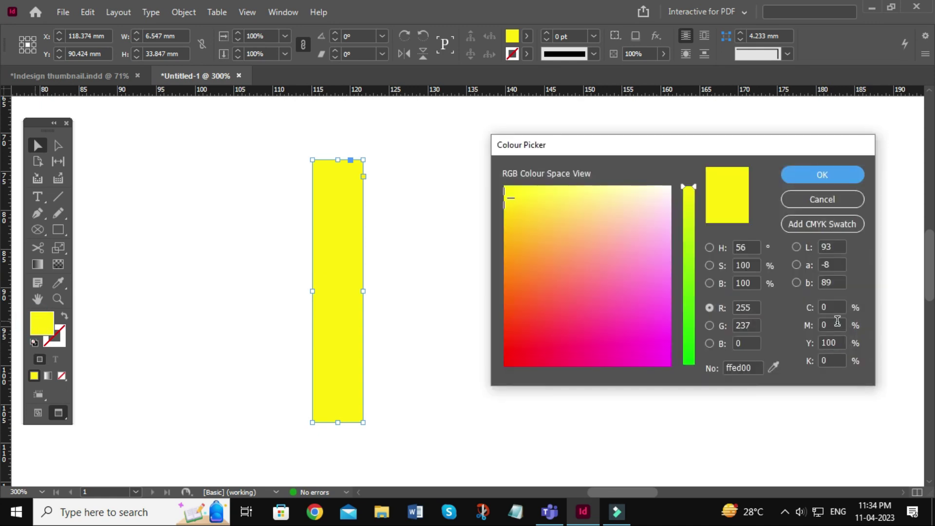
click(837, 323)
text(25)
key(Return)
click(506, 274)
Add a Bevel and Emboss effect to the golden rectangle with the Emboss style and a 1 mm size
click(345, 310)
key(ctrl+equal)
drag(653, 313, 564, 312)
click(656, 36)
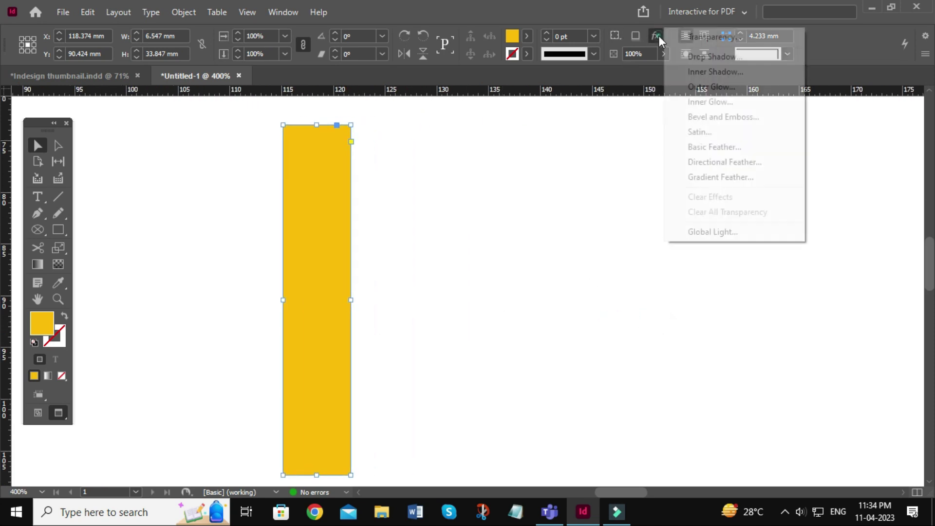
click(726, 118)
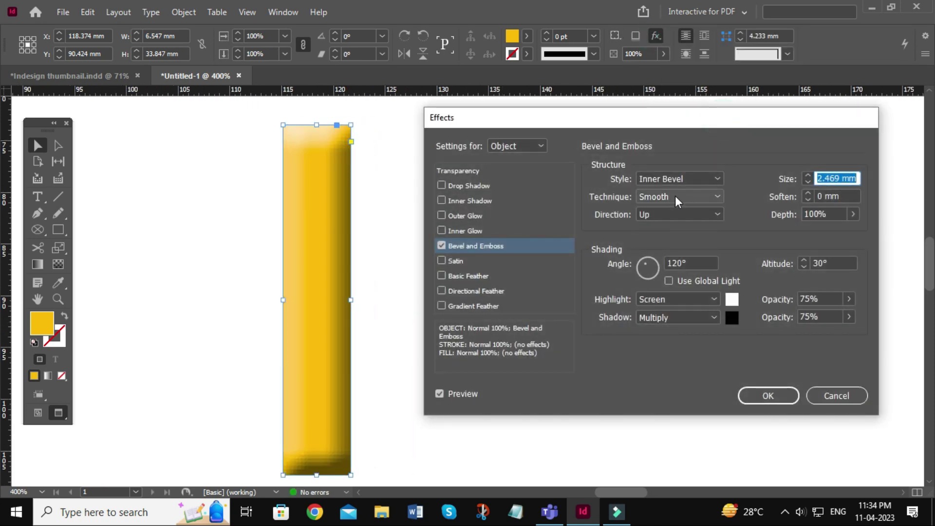
click(673, 180)
click(680, 214)
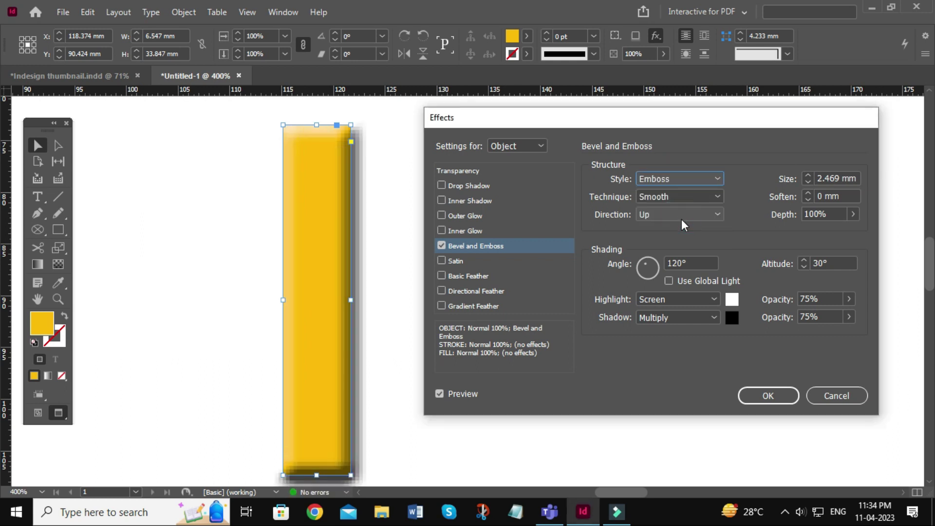
click(808, 182)
click(810, 182)
click(809, 174)
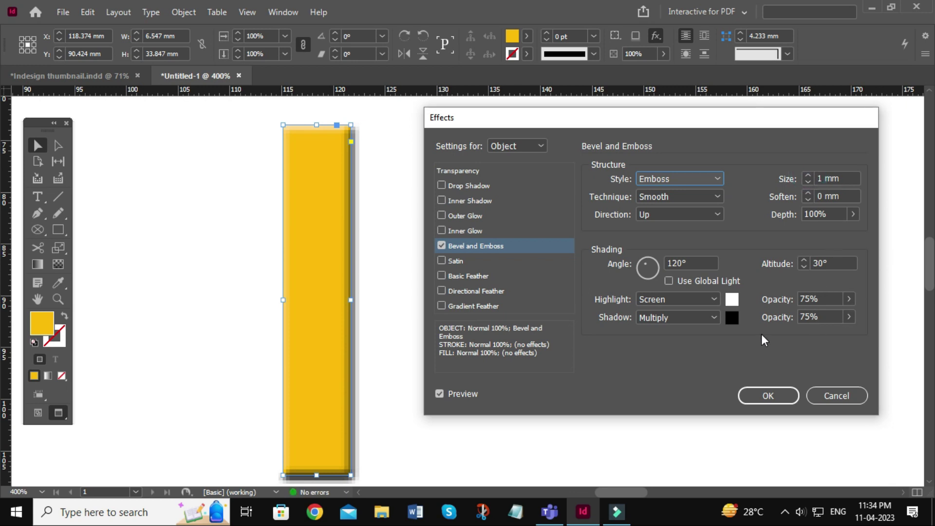
Lower the emboss shadow opacity to 35%, apply the effect and examine the deselected rectangle
click(849, 316)
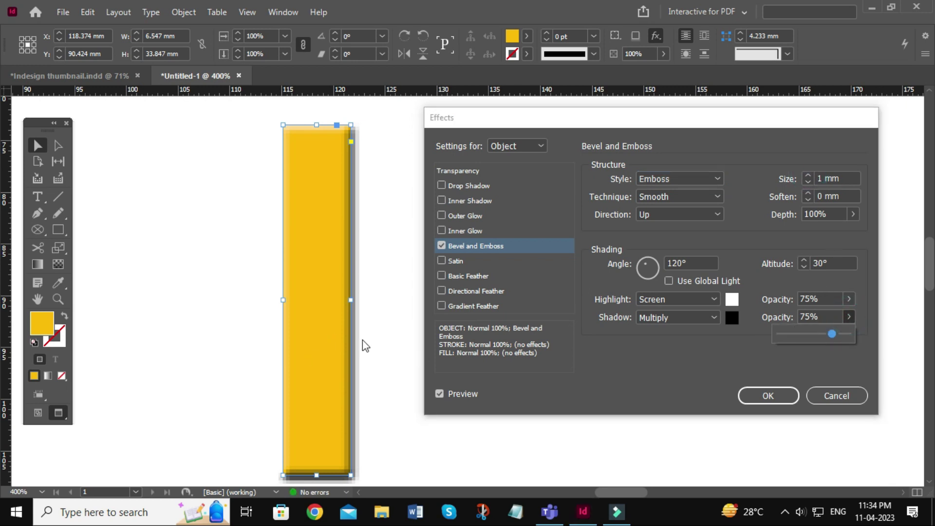
drag(832, 334, 805, 336)
click(771, 394)
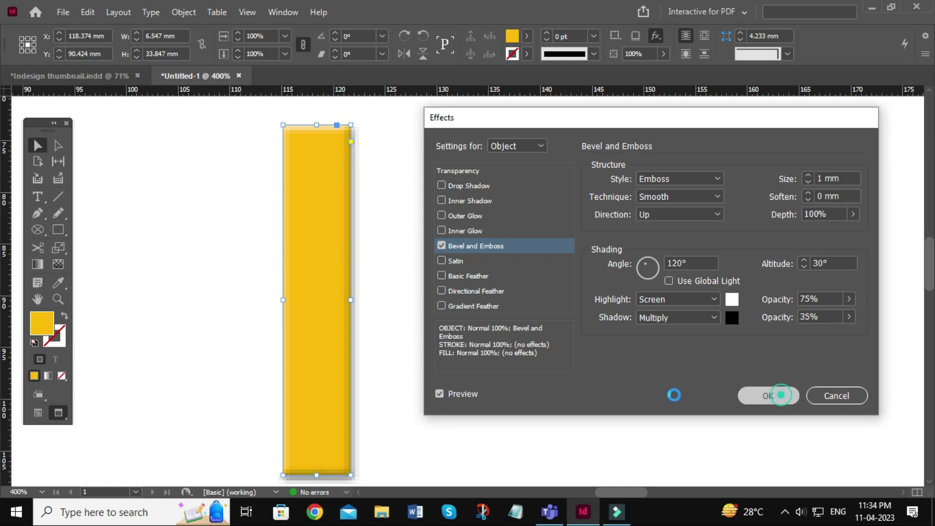
click(489, 364)
key(ctrl+minus)
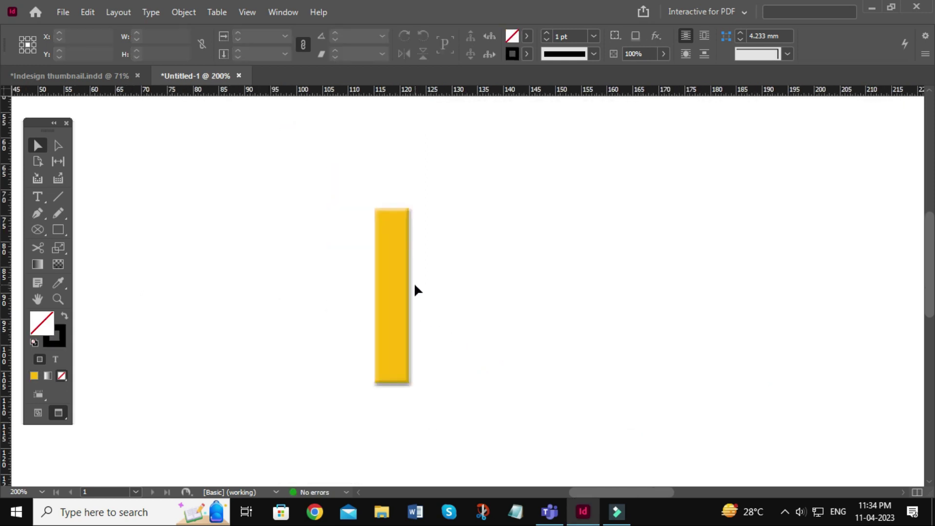
drag(465, 290, 417, 279)
Move the embossed rectangle about 12.4 mm to the right and deselect it
click(352, 311)
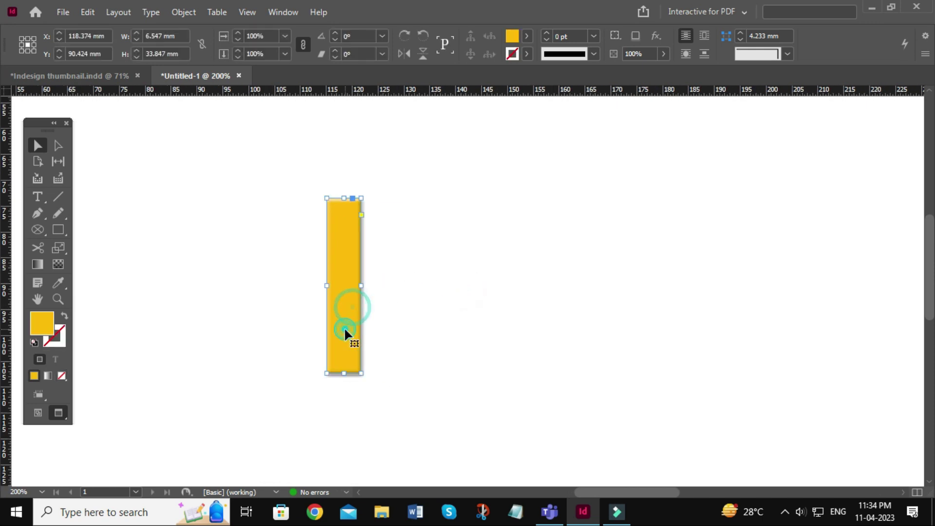
drag(344, 327, 408, 324)
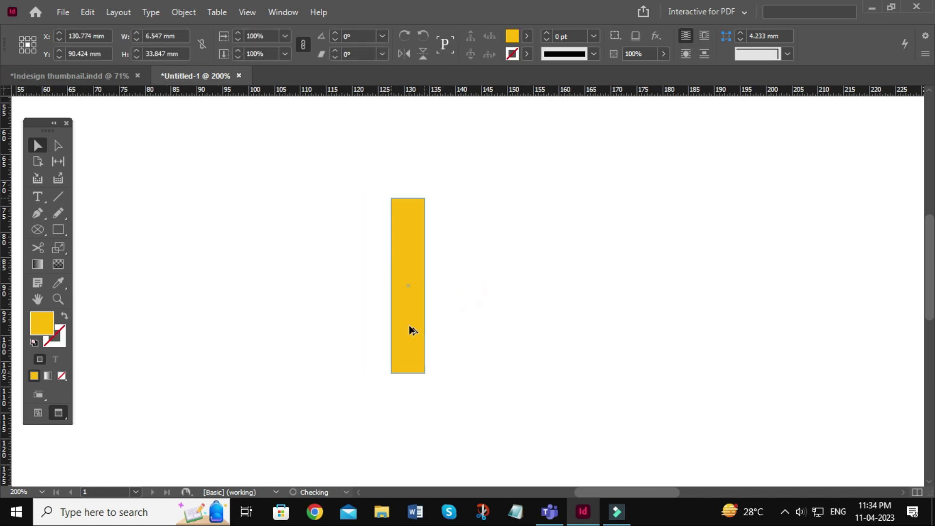
click(408, 325)
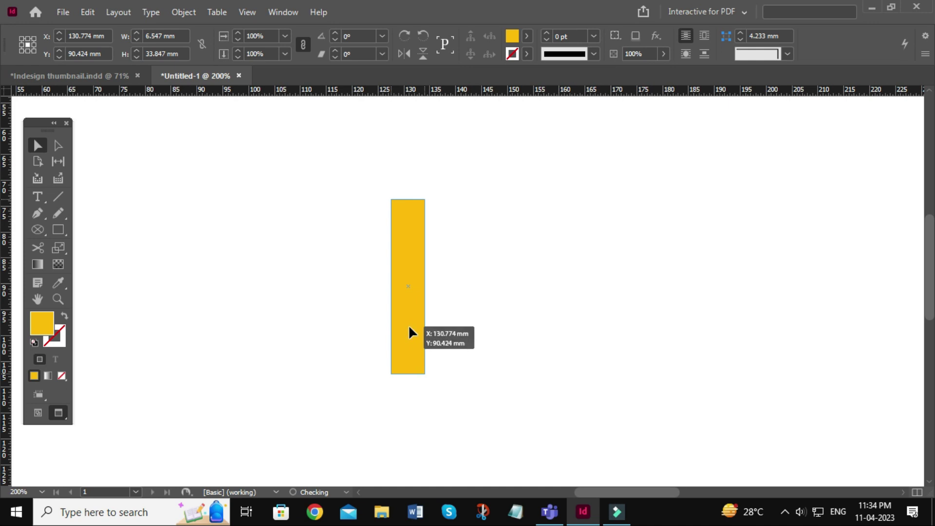
click(468, 338)
Stretch the embossed rectangle horizontally to about 20.8 mm wide, keeping its left edge in place
click(414, 287)
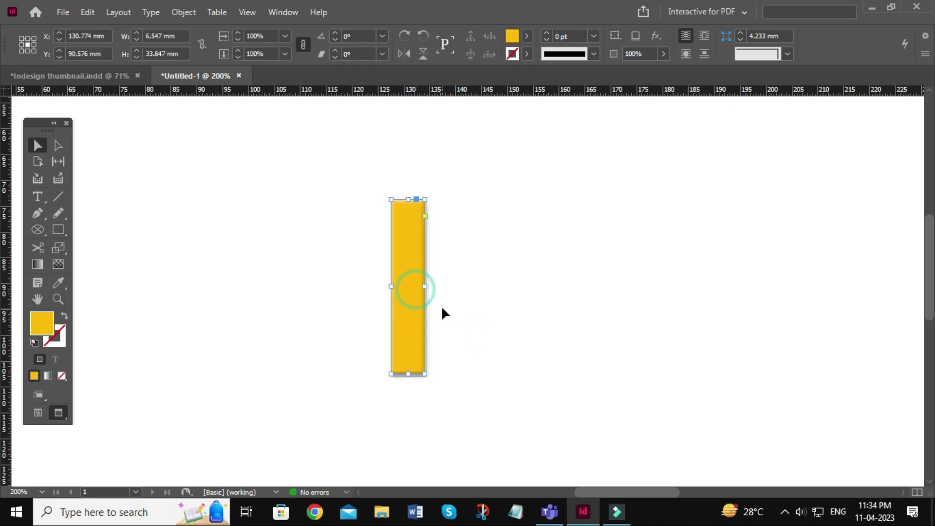
drag(428, 286, 499, 287)
click(583, 294)
click(488, 316)
click(438, 395)
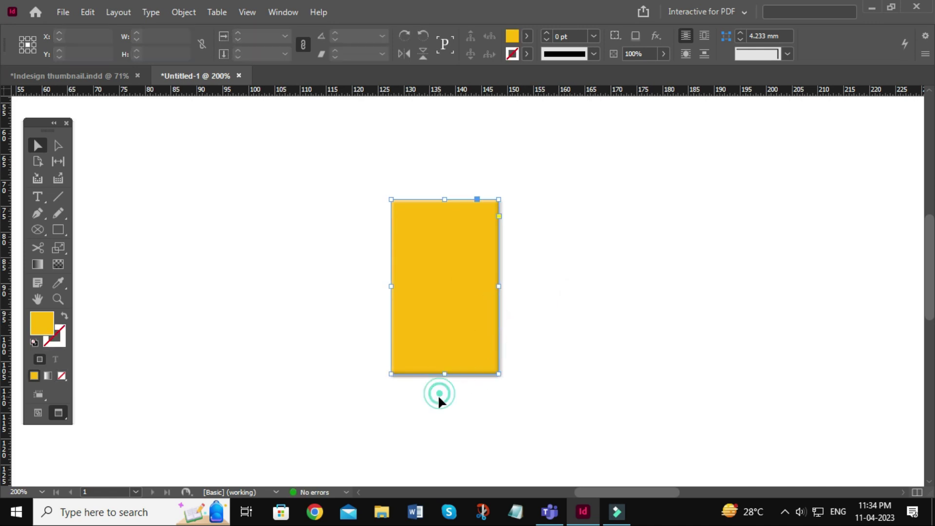
click(656, 36)
click(724, 117)
drag(542, 116, 660, 119)
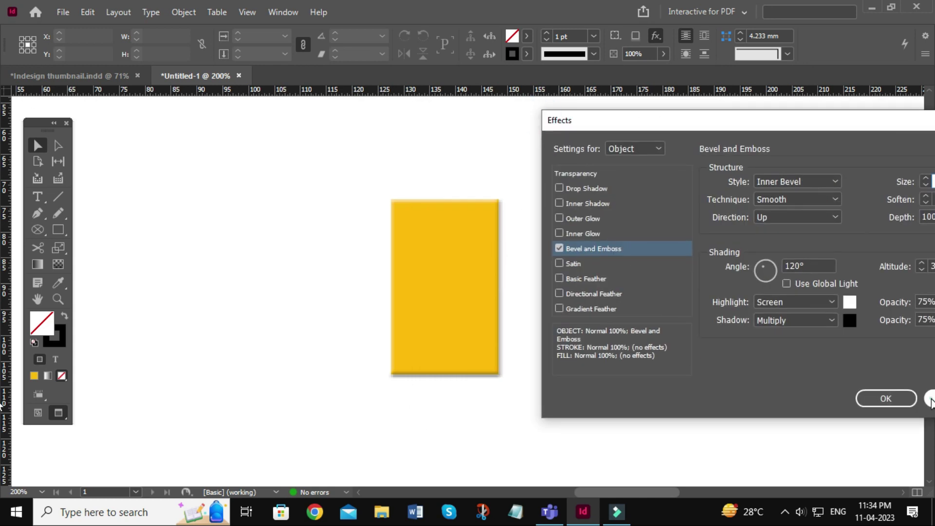
click(910, 400)
Try the Inner Bevel style with a 3 mm size on the widened rectangle
click(469, 332)
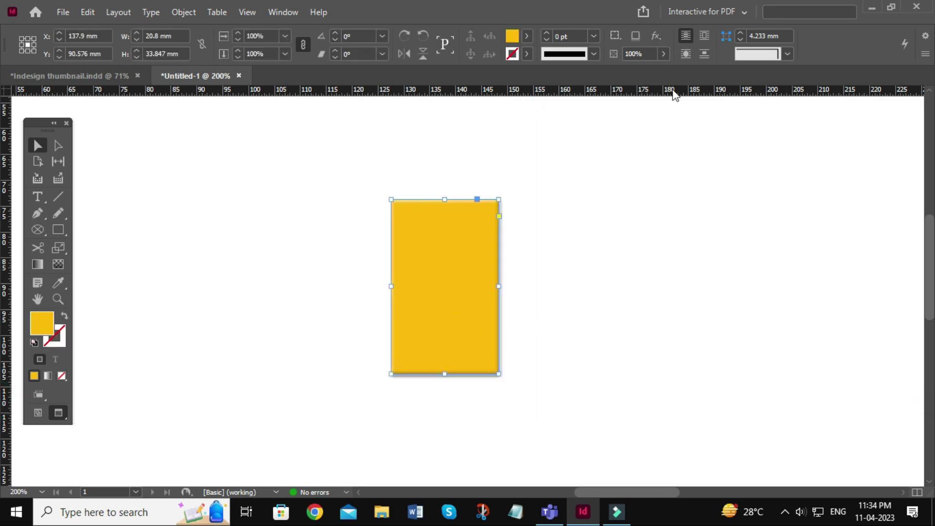
click(657, 36)
click(717, 117)
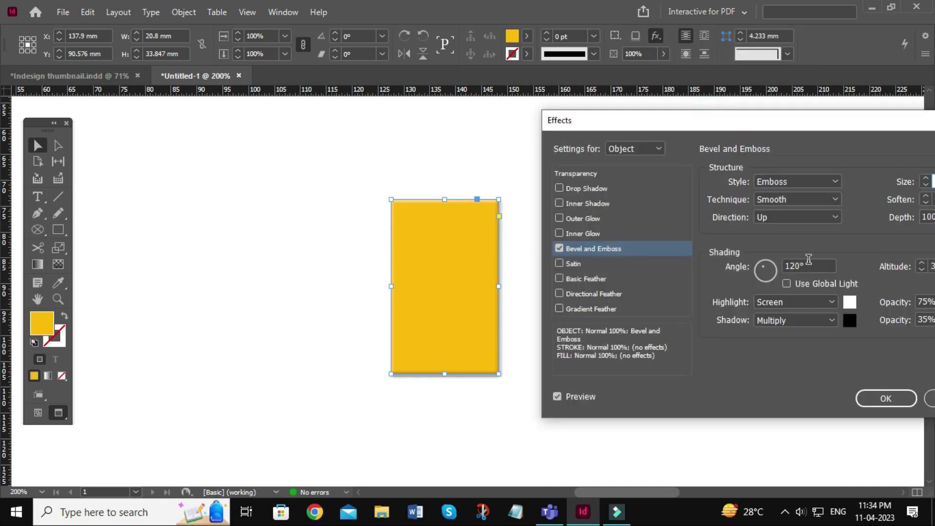
click(809, 182)
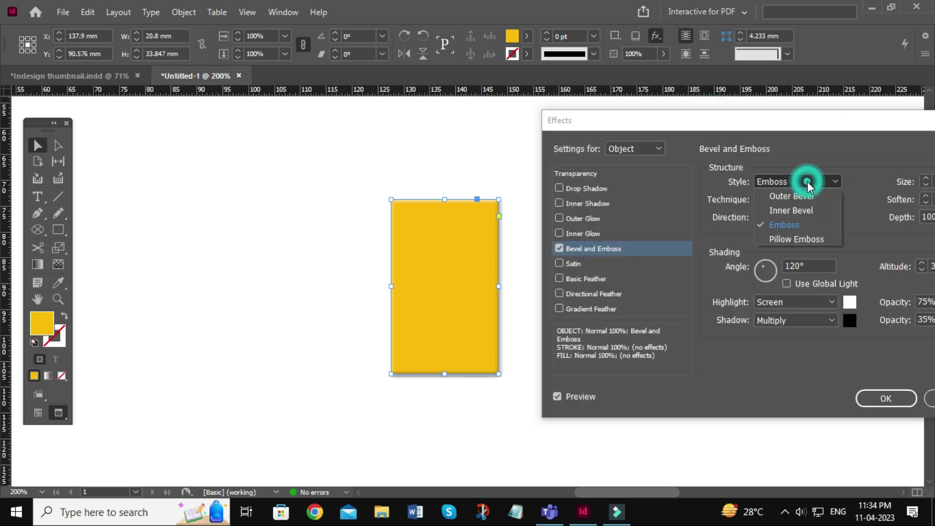
click(793, 211)
drag(764, 126, 683, 101)
click(857, 161)
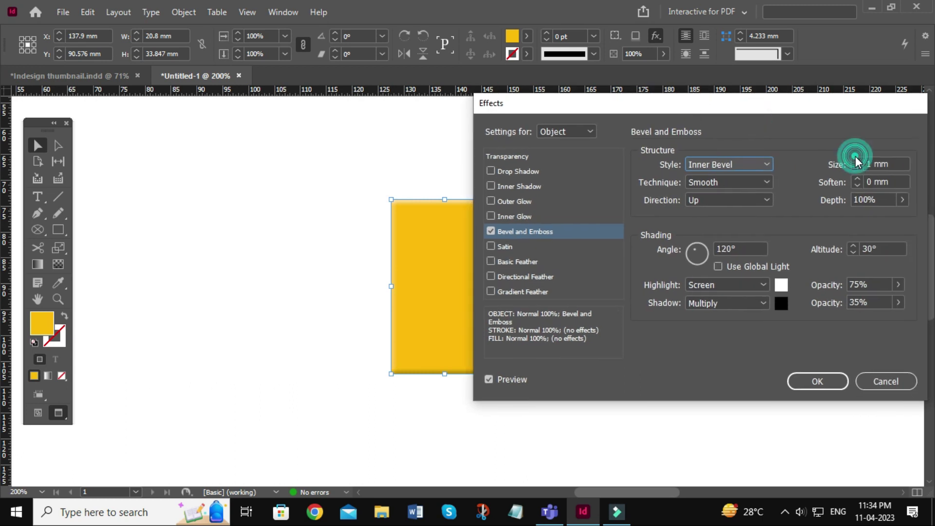
drag(737, 103, 808, 110)
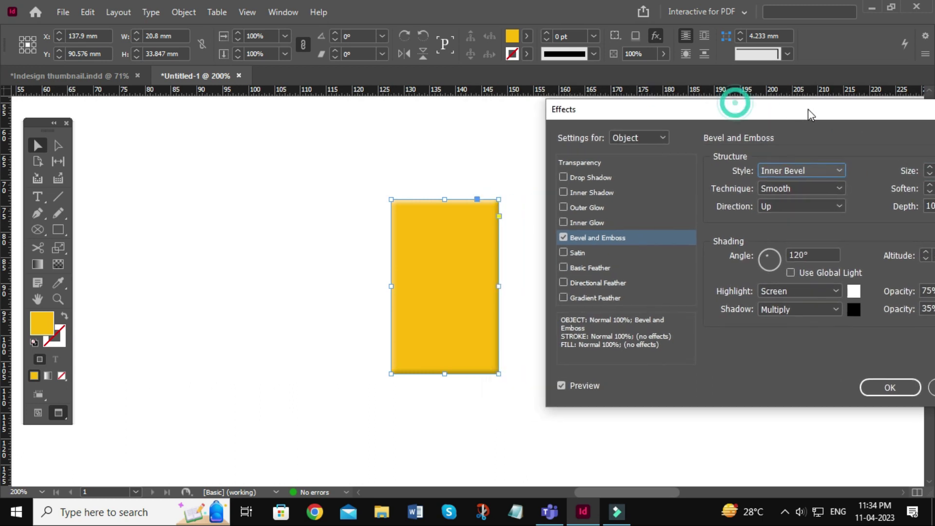
click(930, 168)
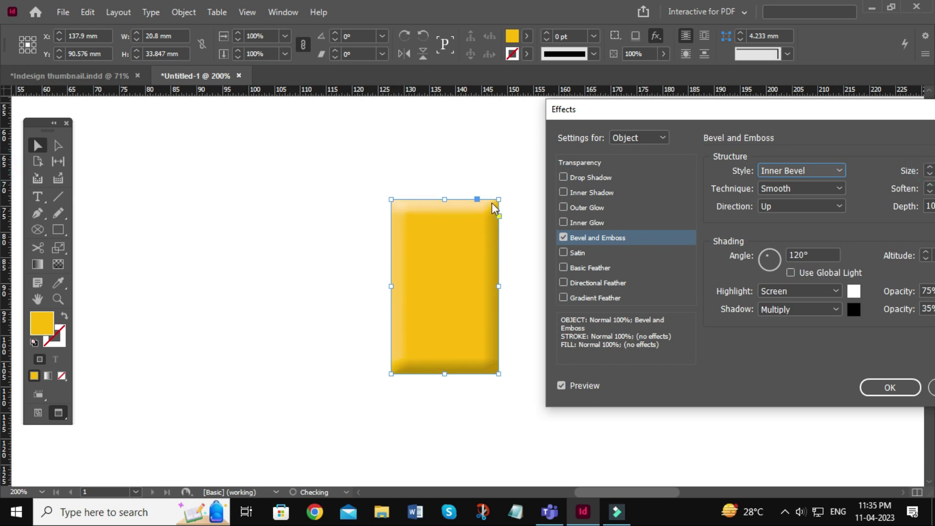
Compare the Chisel Hard, Chisel Soft and Smooth techniques on the rectangle, then discard the effect changes
drag(860, 114, 804, 102)
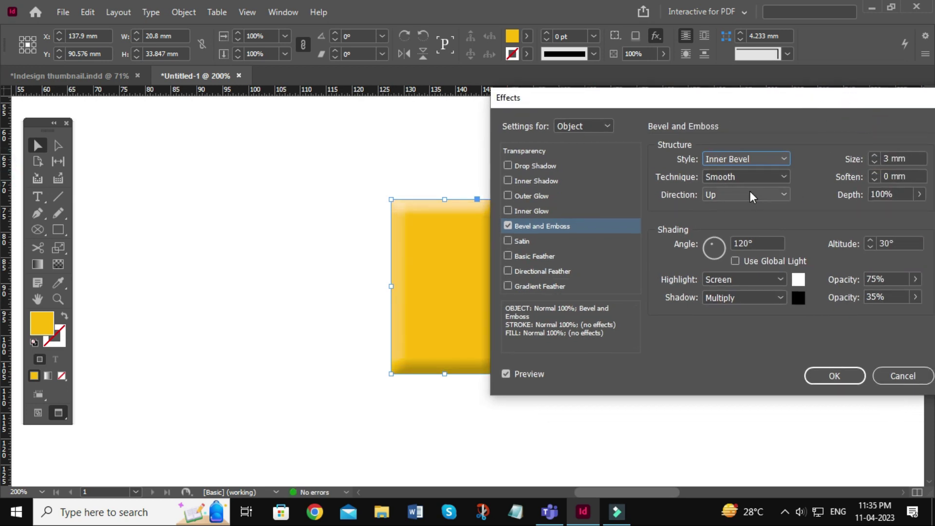
click(775, 177)
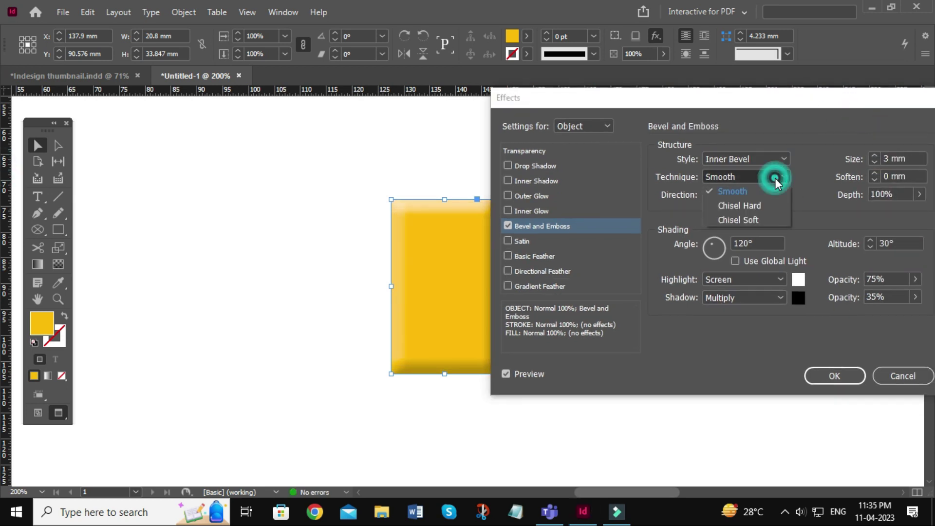
click(755, 205)
drag(570, 98, 643, 105)
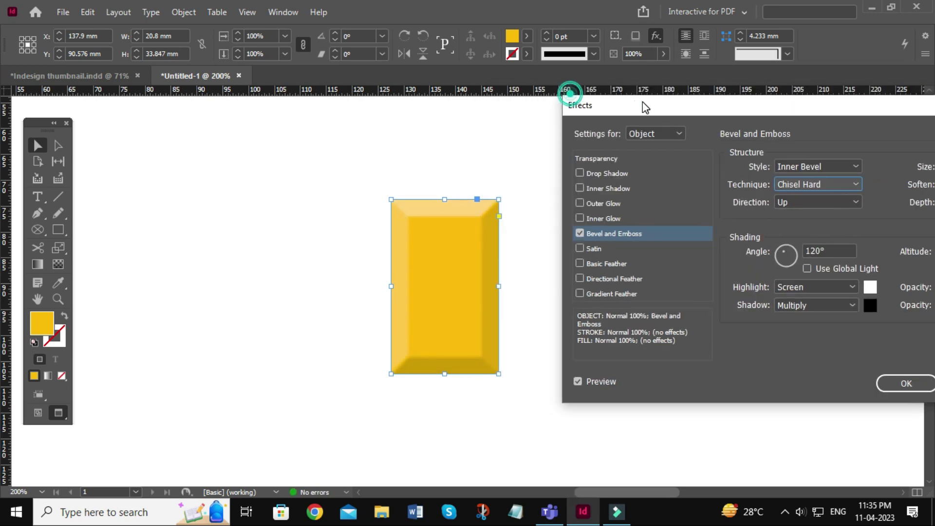
click(807, 188)
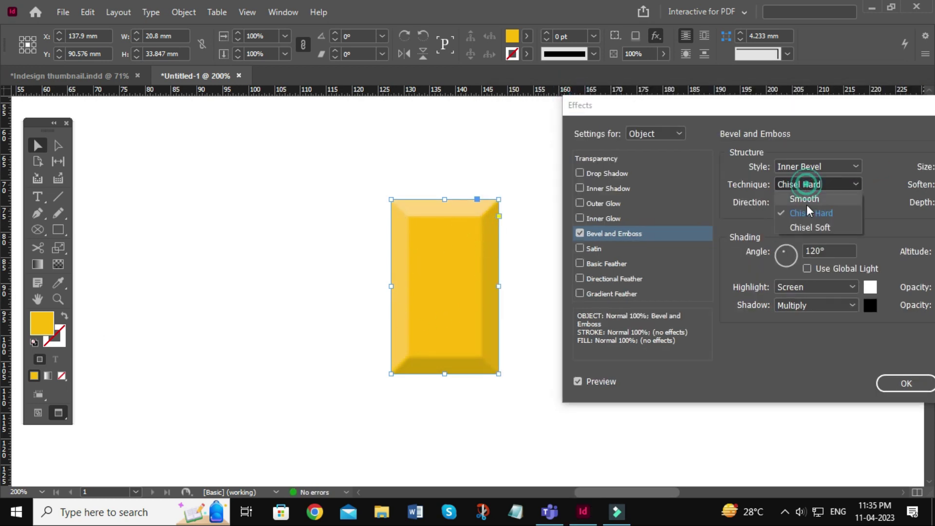
click(804, 227)
click(809, 184)
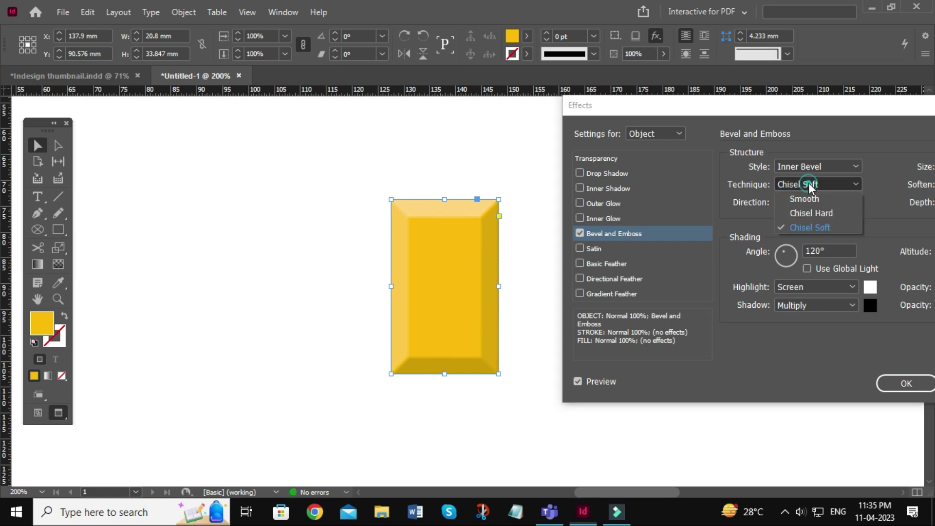
click(799, 196)
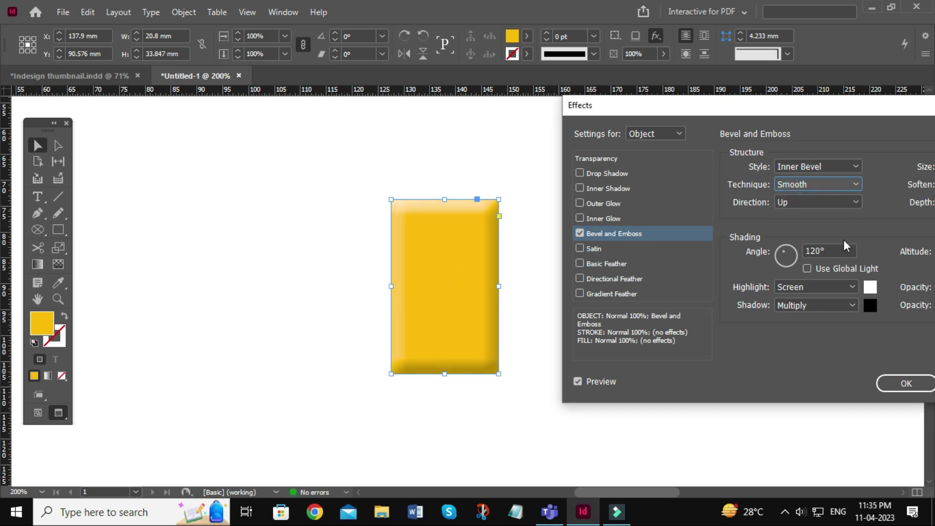
drag(840, 104, 616, 363)
drag(708, 364, 680, 151)
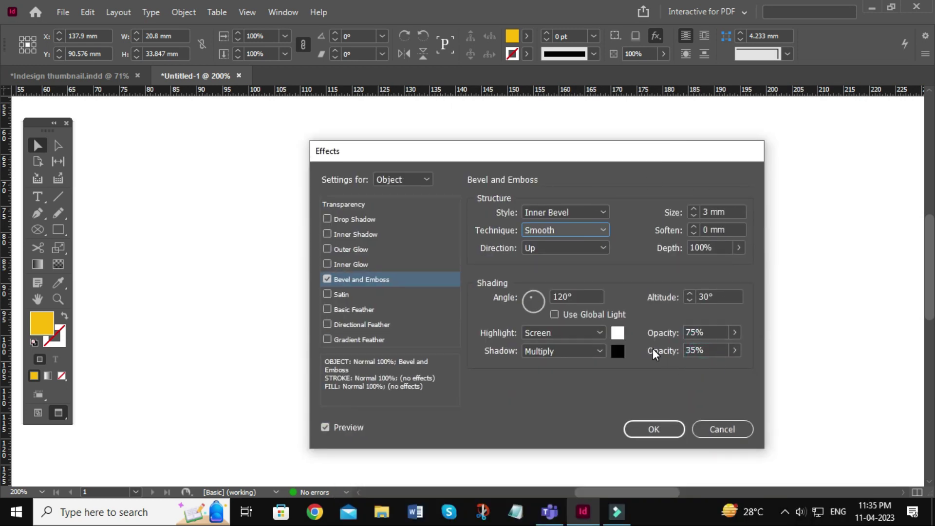
click(717, 427)
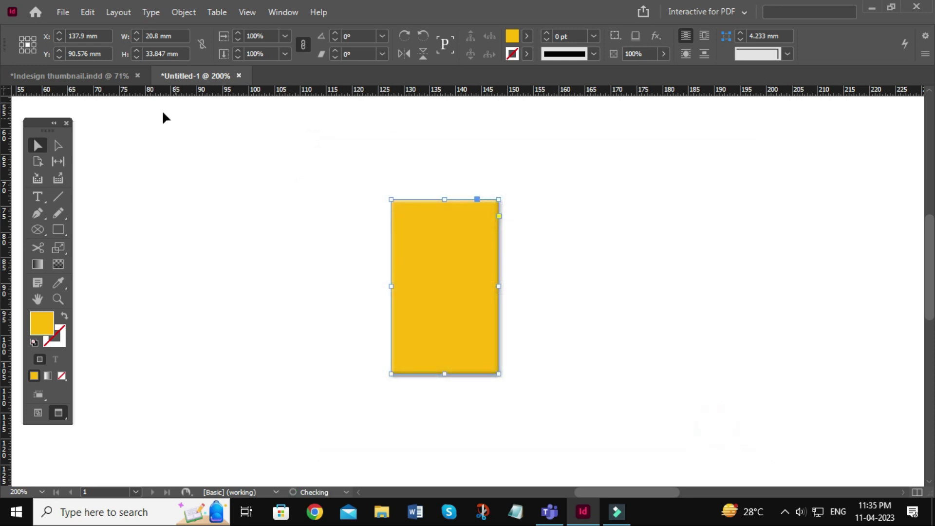
Switch to the open Indesign thumbnail.indd document
click(98, 76)
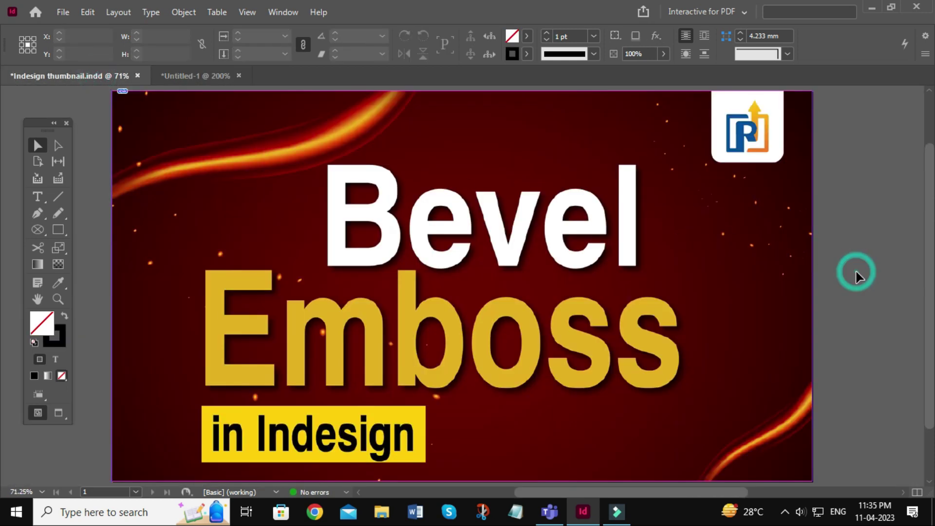